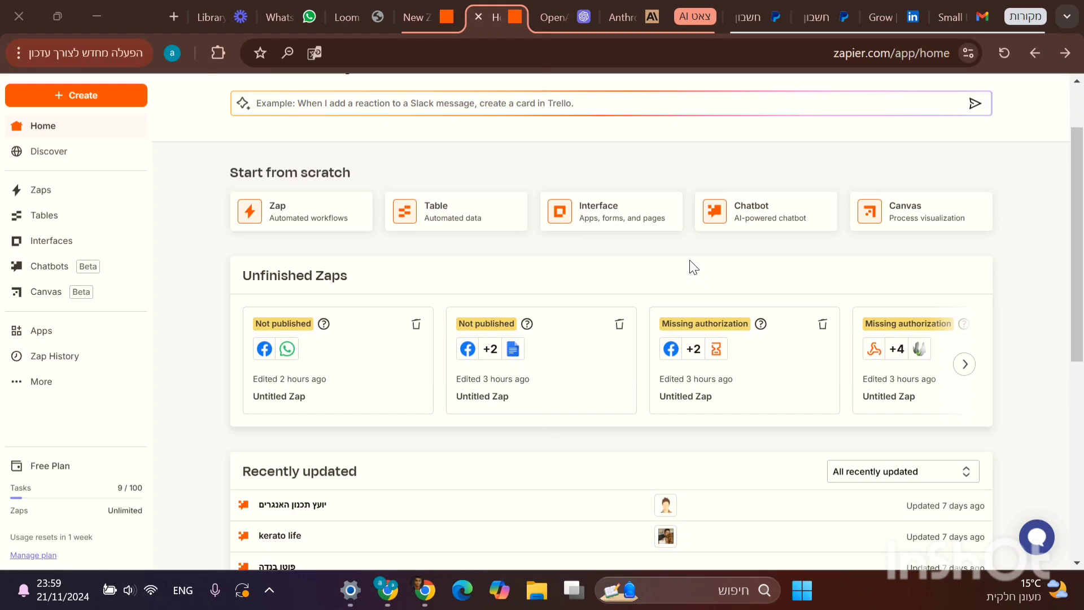
Step: Open the unfinished Facebook-to-WhatsApp Zap in the editor and go to the setup of its New Lead trigger
click(325, 366)
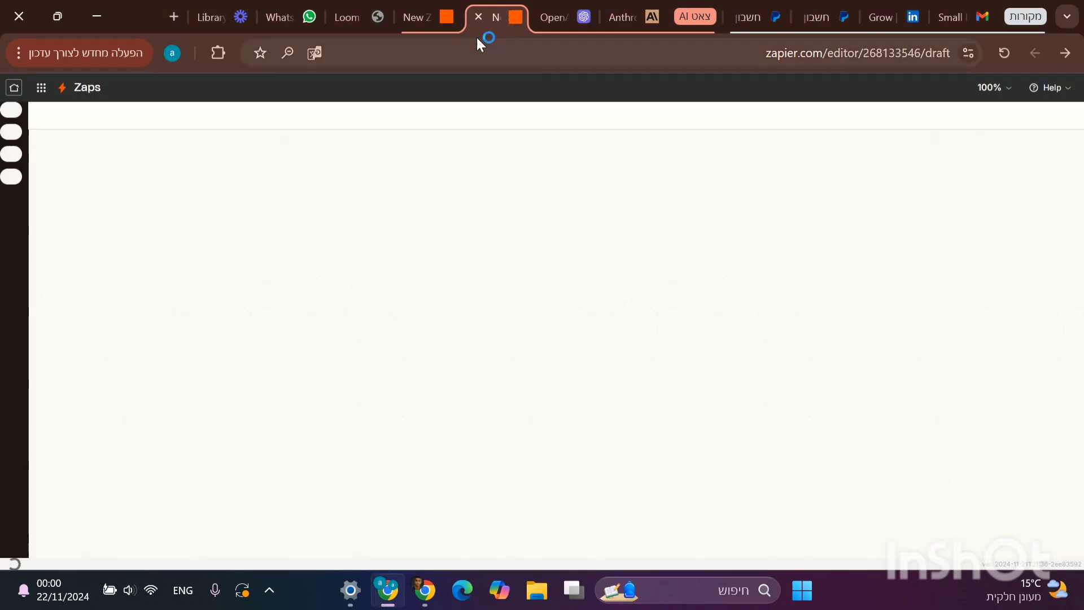
click(429, 22)
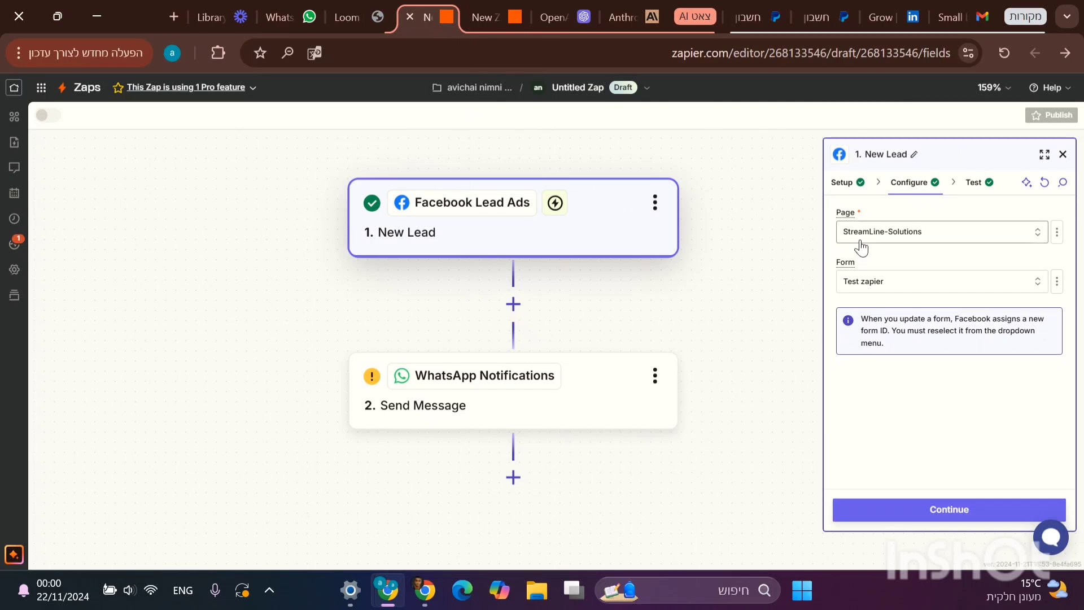
click(842, 182)
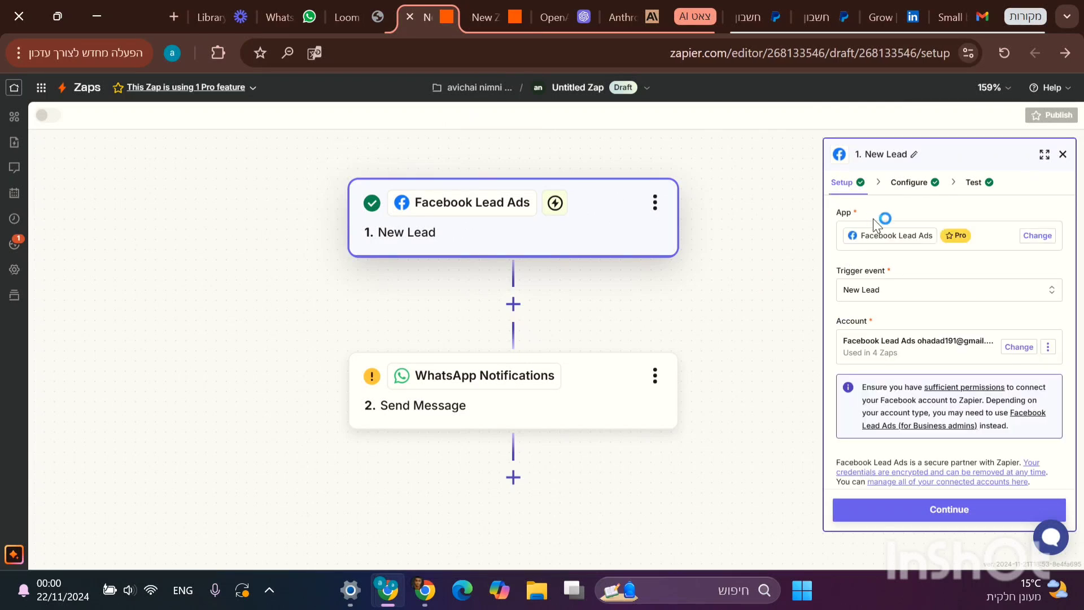
Step: Choose Facebook Lead Ads as the trigger app with New Lead as the trigger event, and continue to its configuration
click(1028, 235)
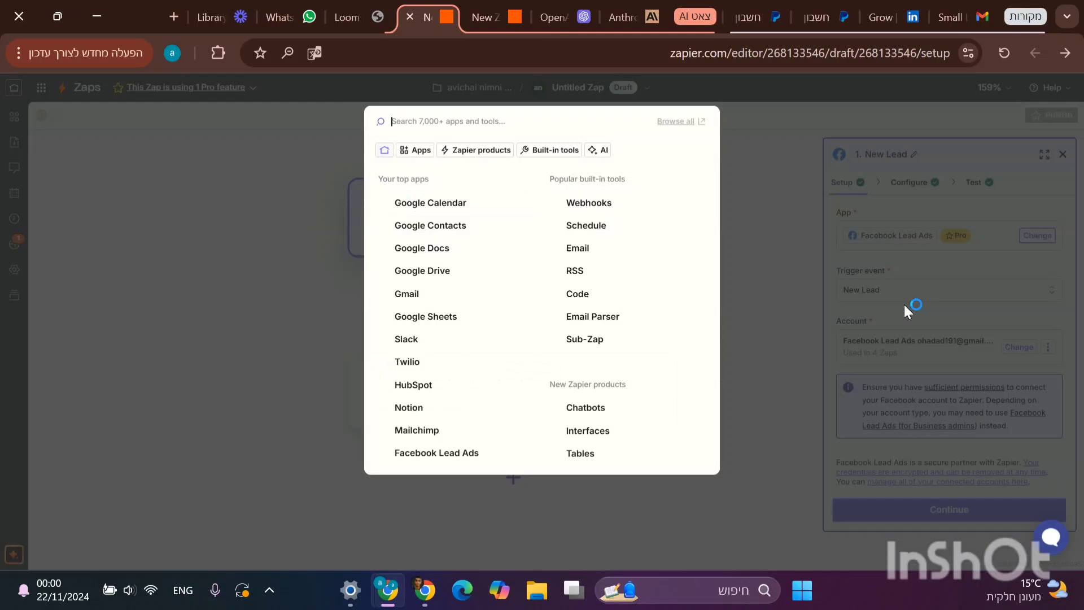
click(457, 455)
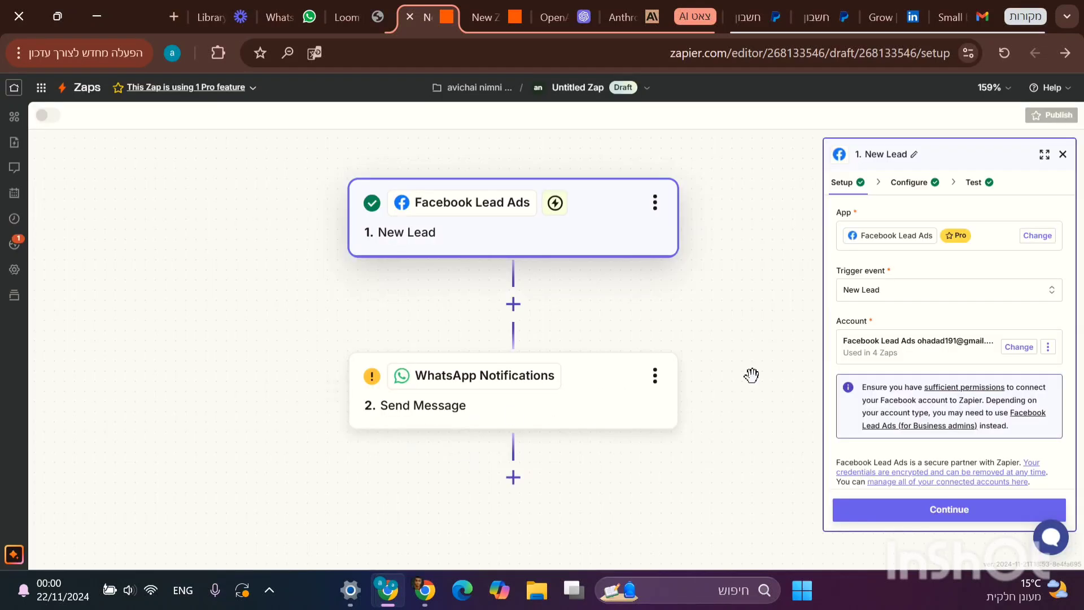
click(958, 299)
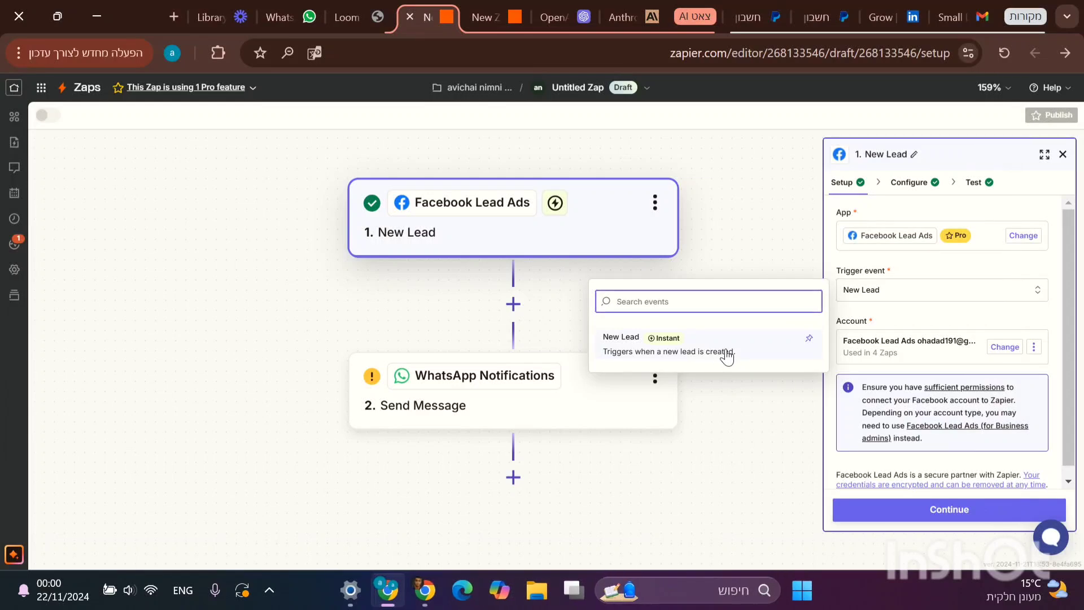
click(727, 356)
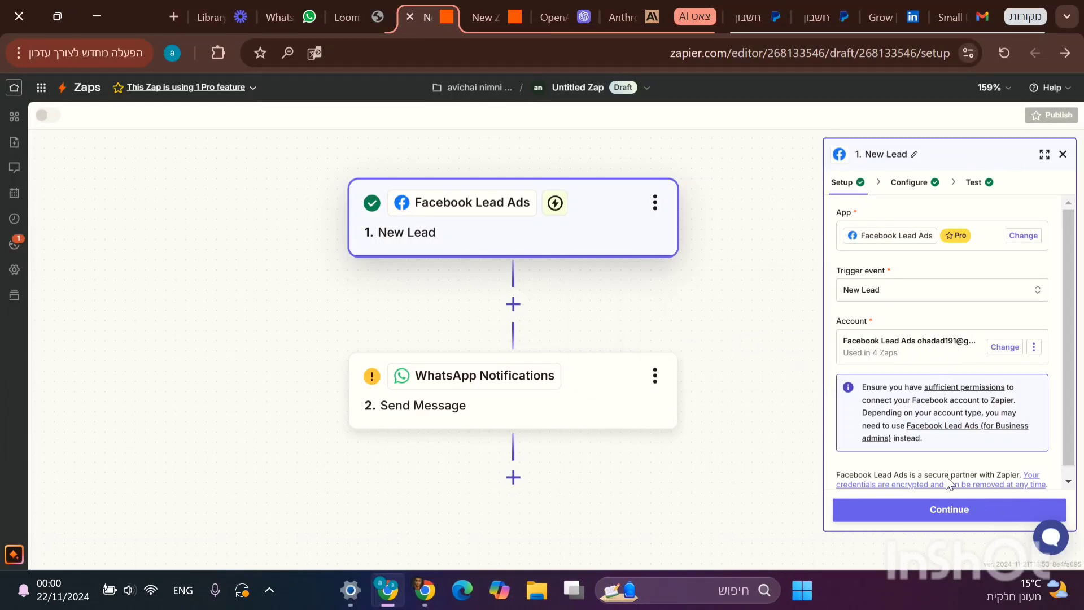
click(949, 509)
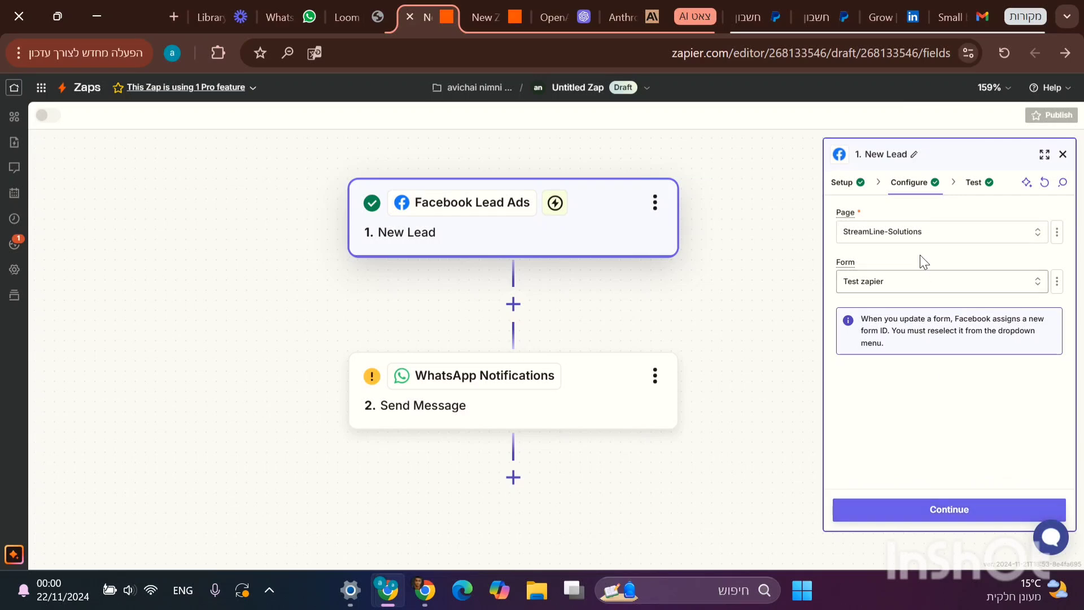
Step: Configure the trigger with the StreamLine-Solutions page and the Zapier test form after refreshing the form list, and continue to testing
click(923, 242)
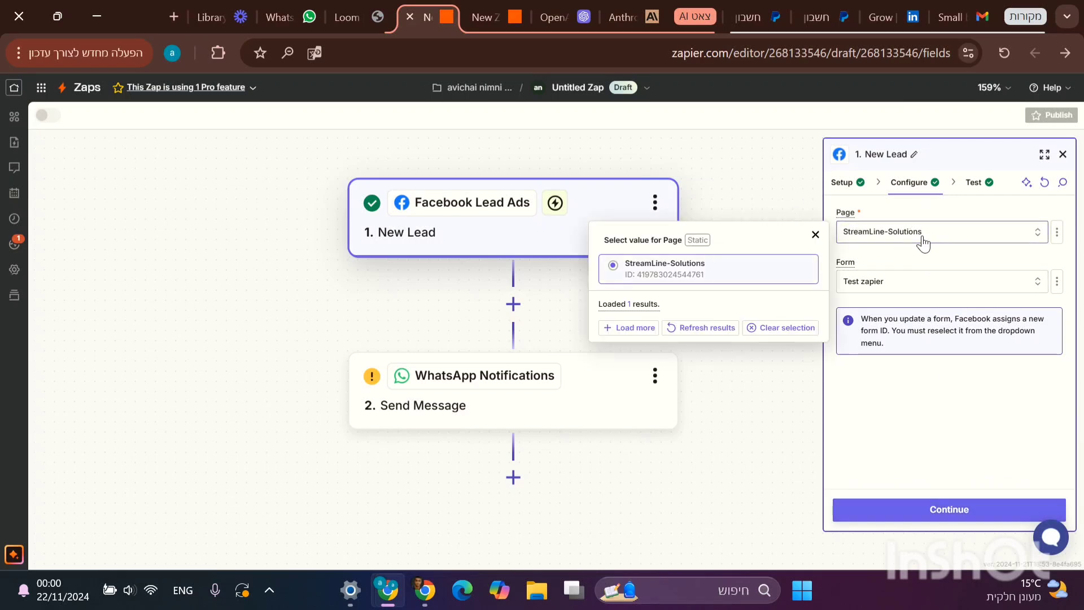
click(755, 271)
click(909, 289)
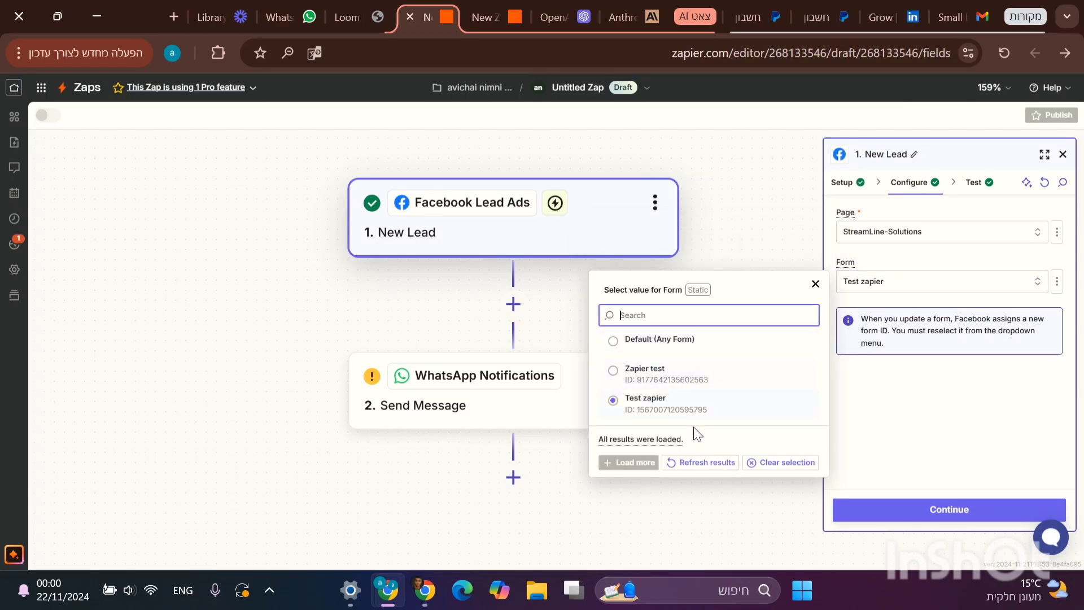
click(704, 463)
click(713, 387)
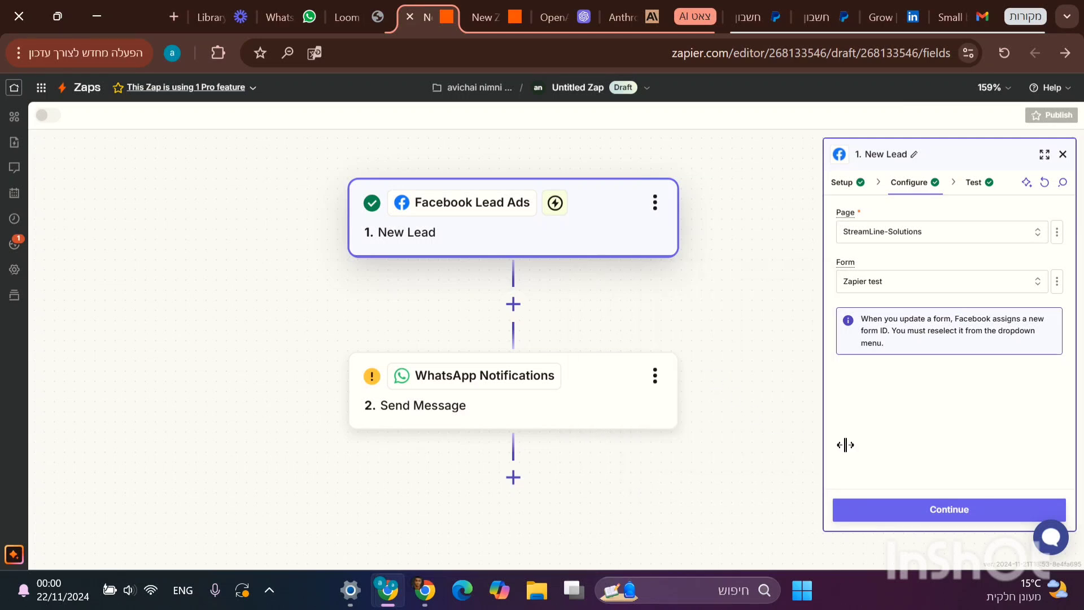
click(930, 511)
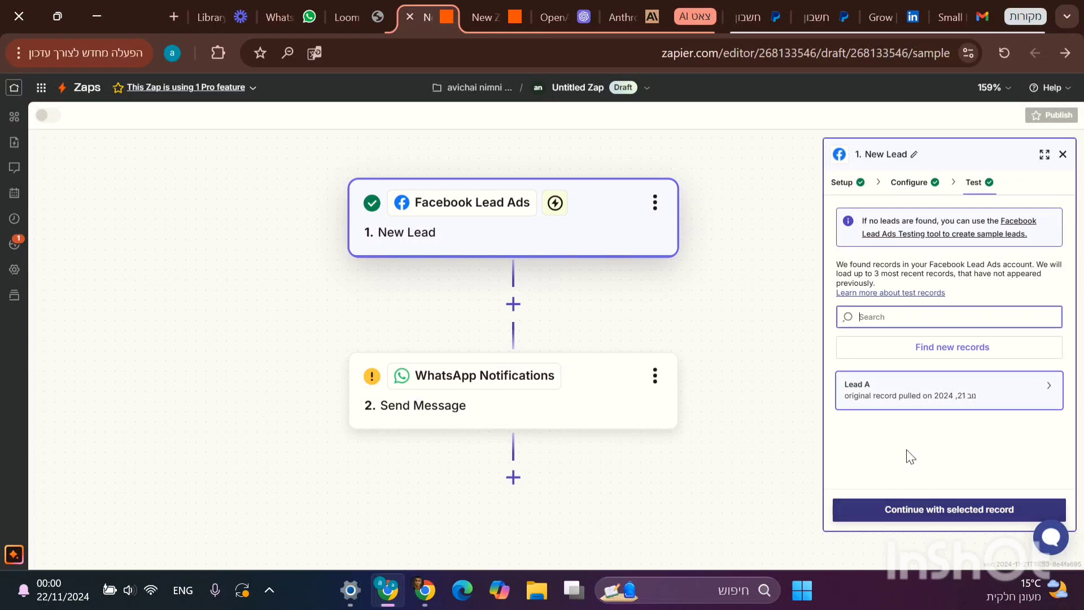
Step: Find new records for the trigger test and continue with Lead B as the selected record
click(918, 356)
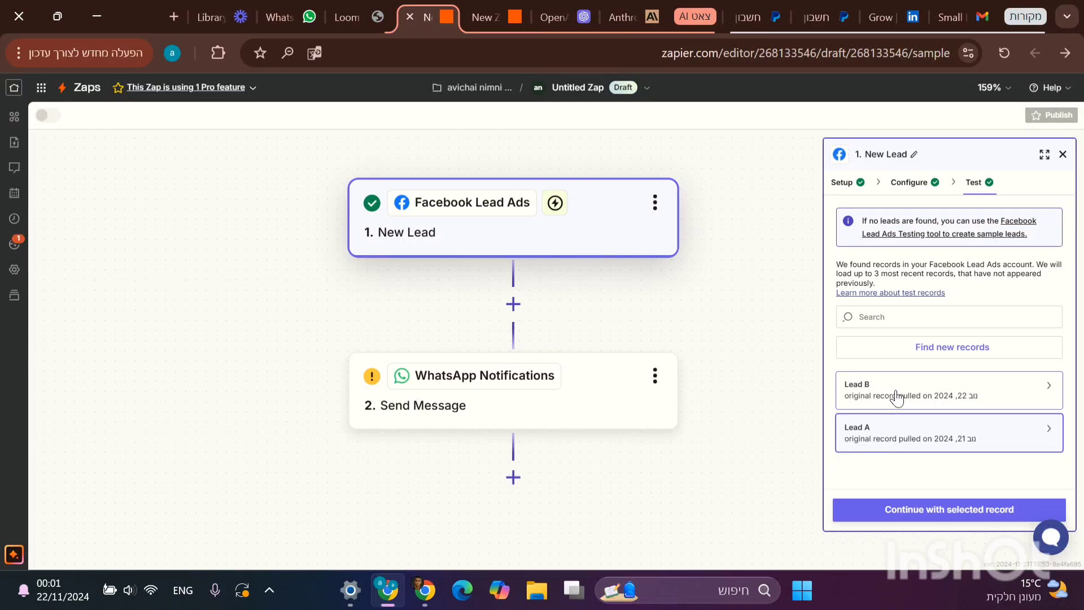
click(896, 398)
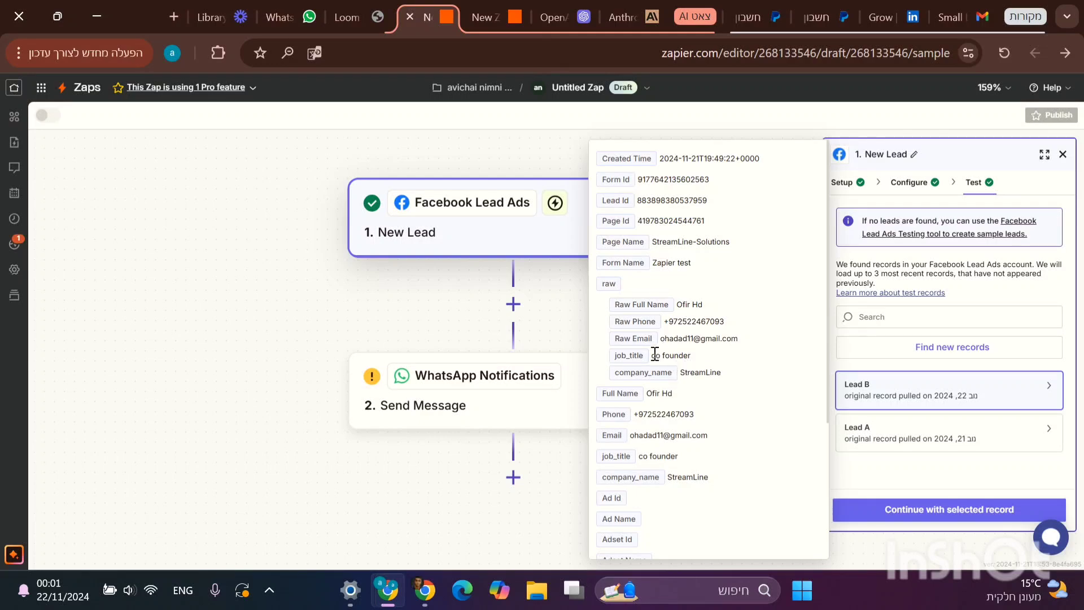
click(940, 517)
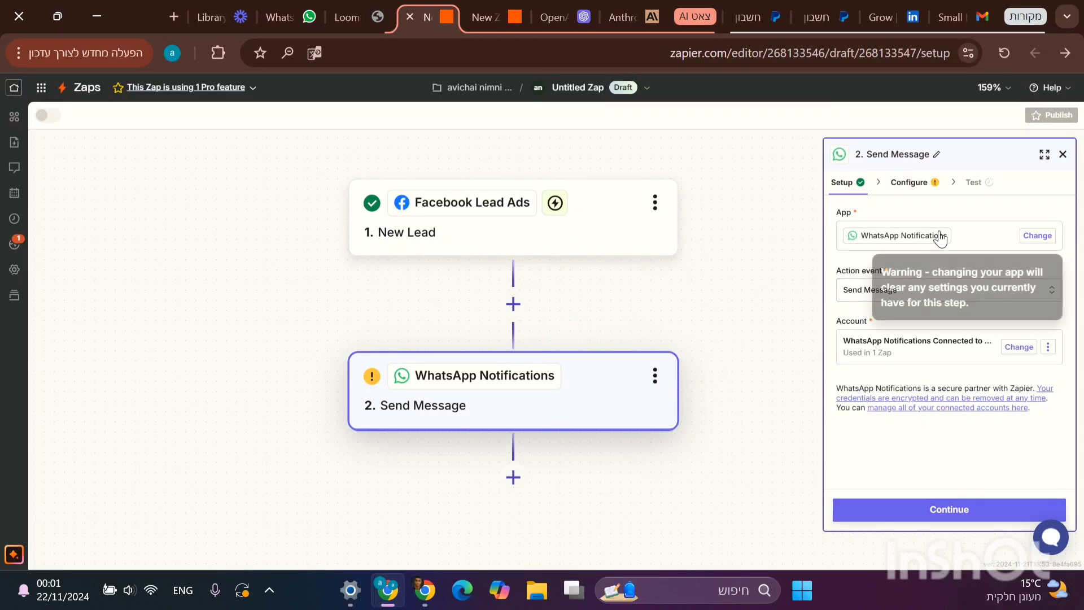
Step: Set up the WhatsApp Notifications action with the Send Message event and the first connected WhatsApp account, and continue to its configuration
click(1027, 240)
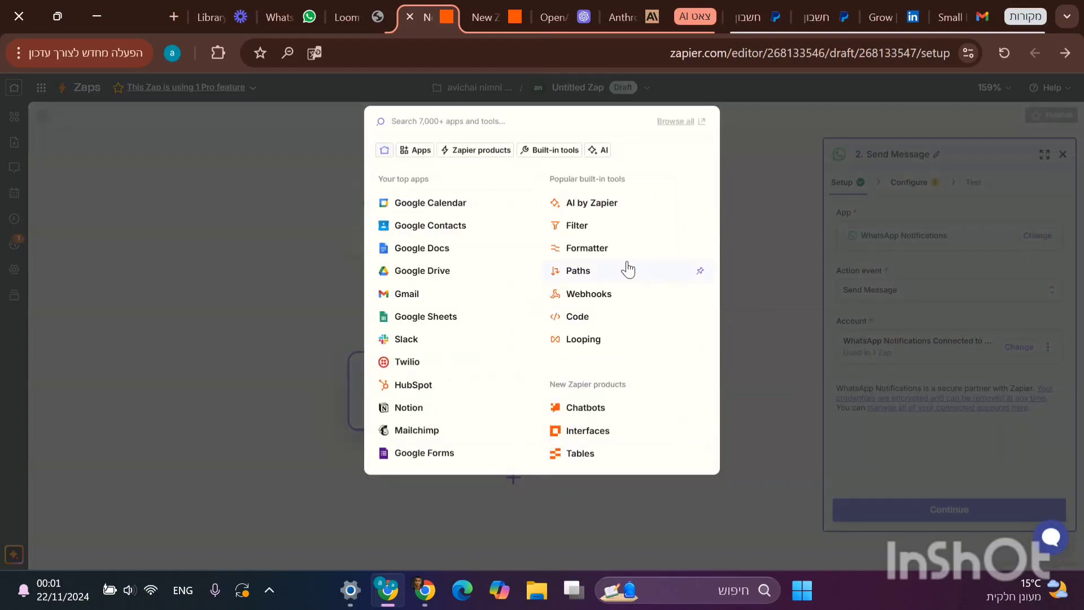
click(984, 262)
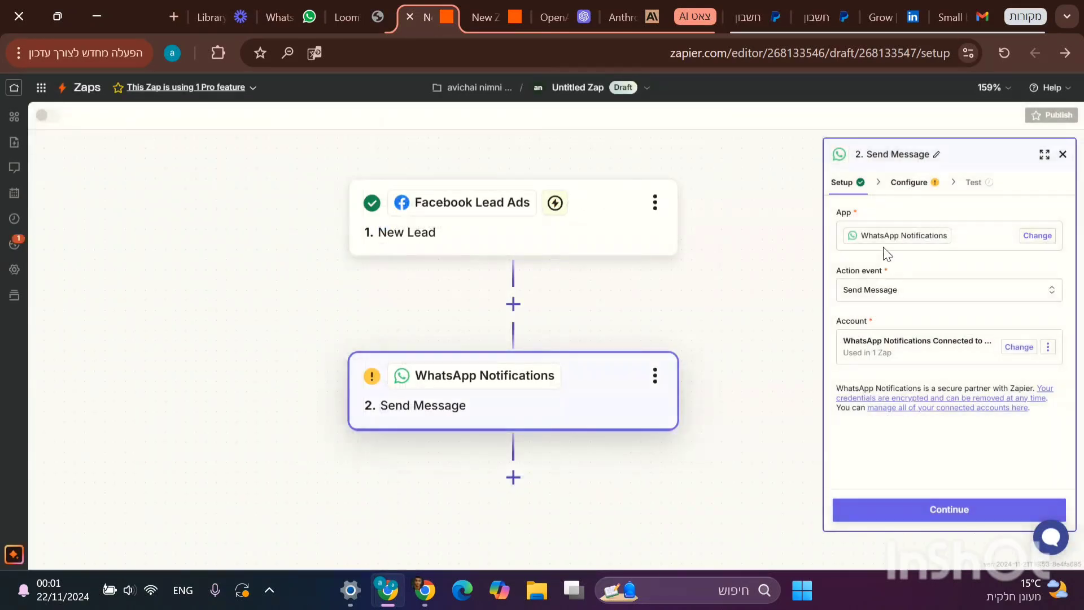
click(984, 304)
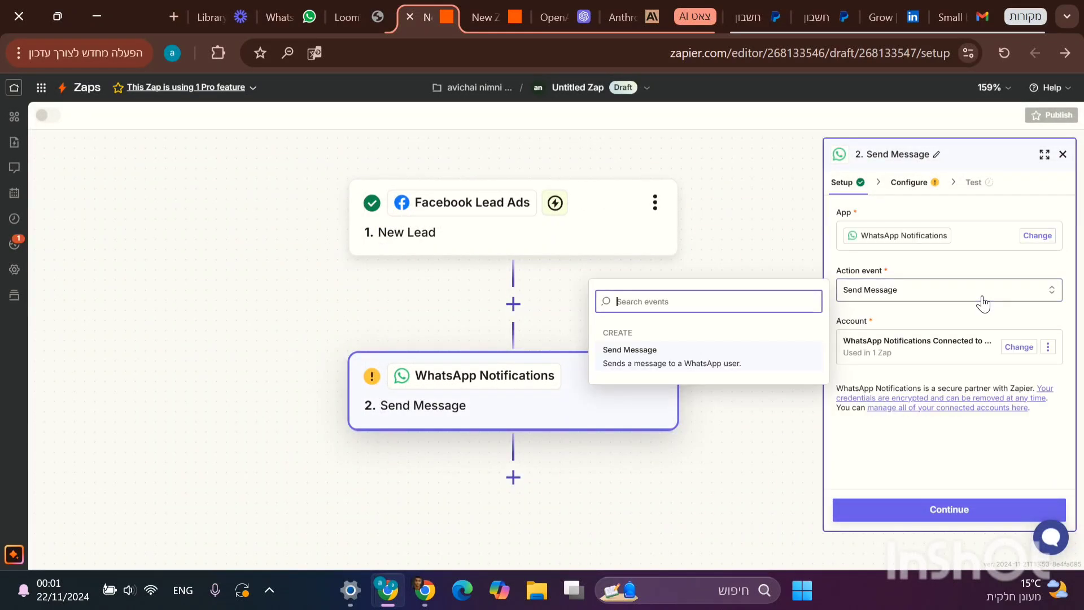
click(734, 365)
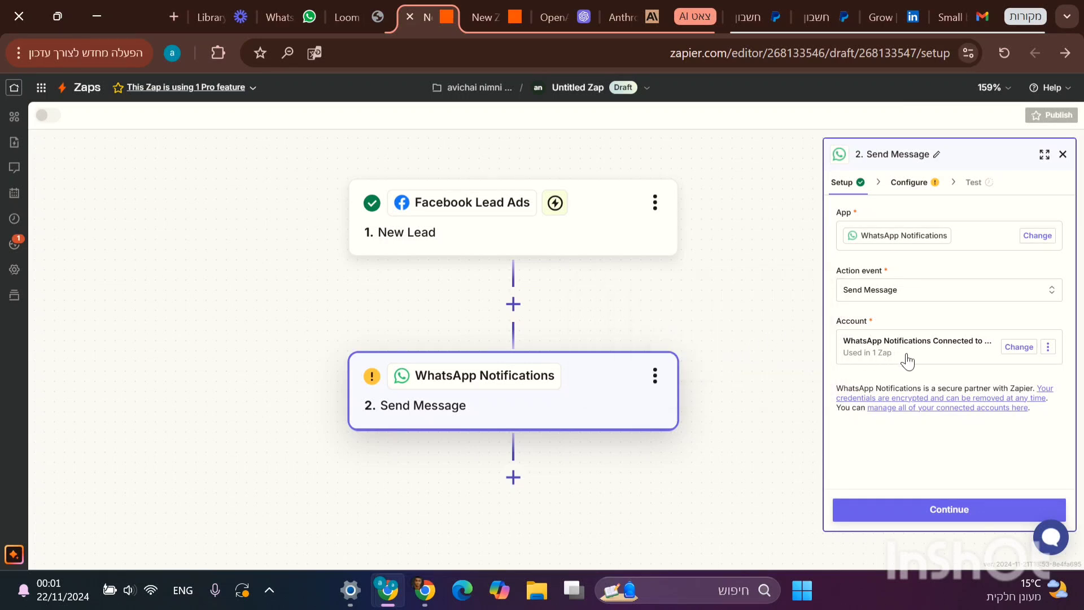
click(956, 357)
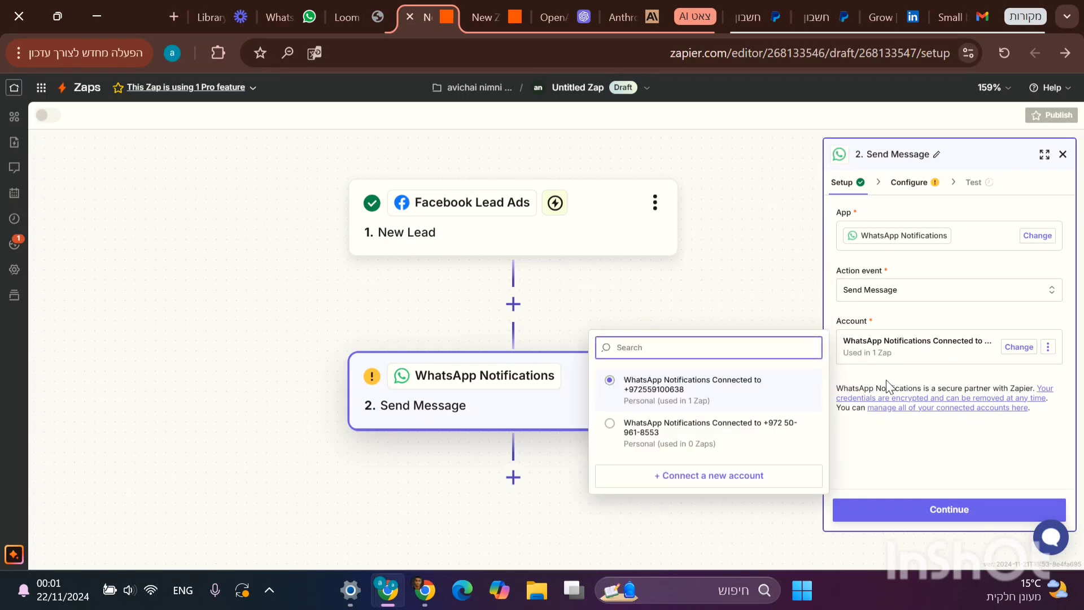
click(770, 383)
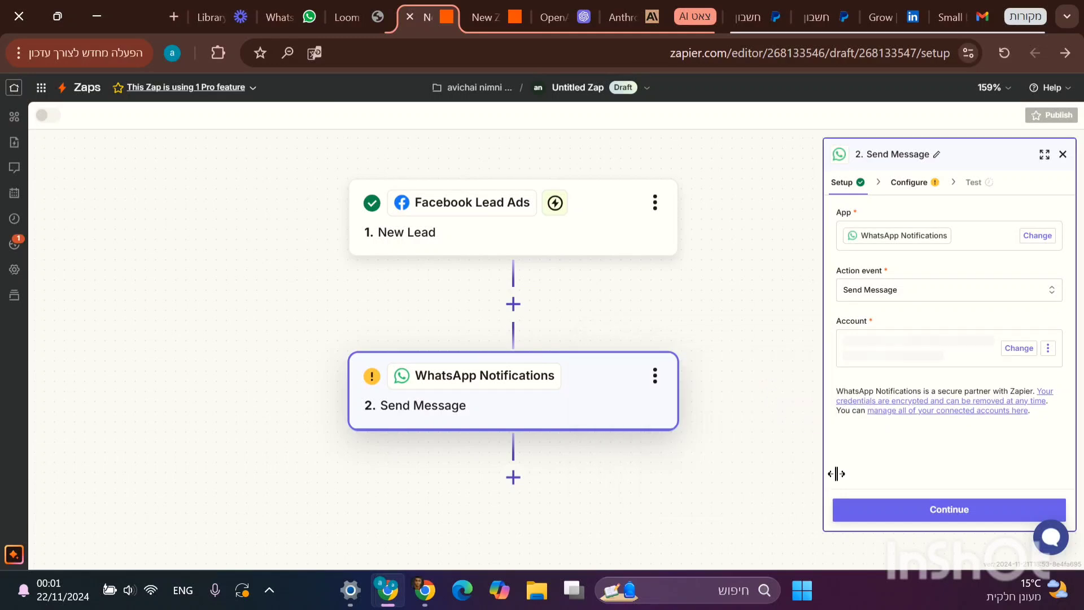
click(947, 513)
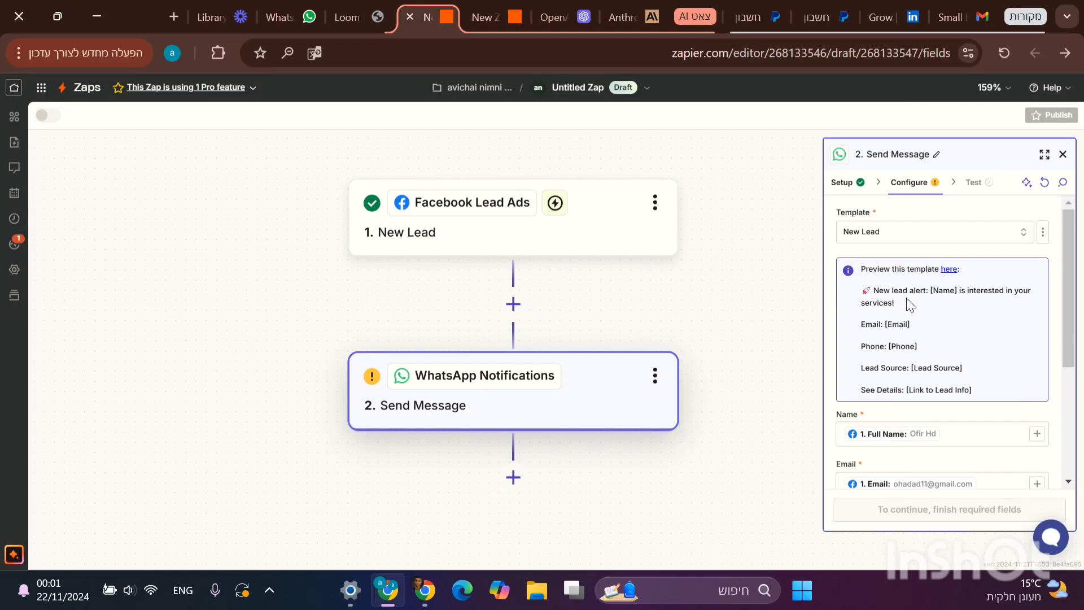
Step: Review the WhatsApp message's template preview and fields, and select New Lead as the template
scroll(935, 364, down, 3)
scroll(934, 333, up, 3)
scroll(883, 367, down, 3)
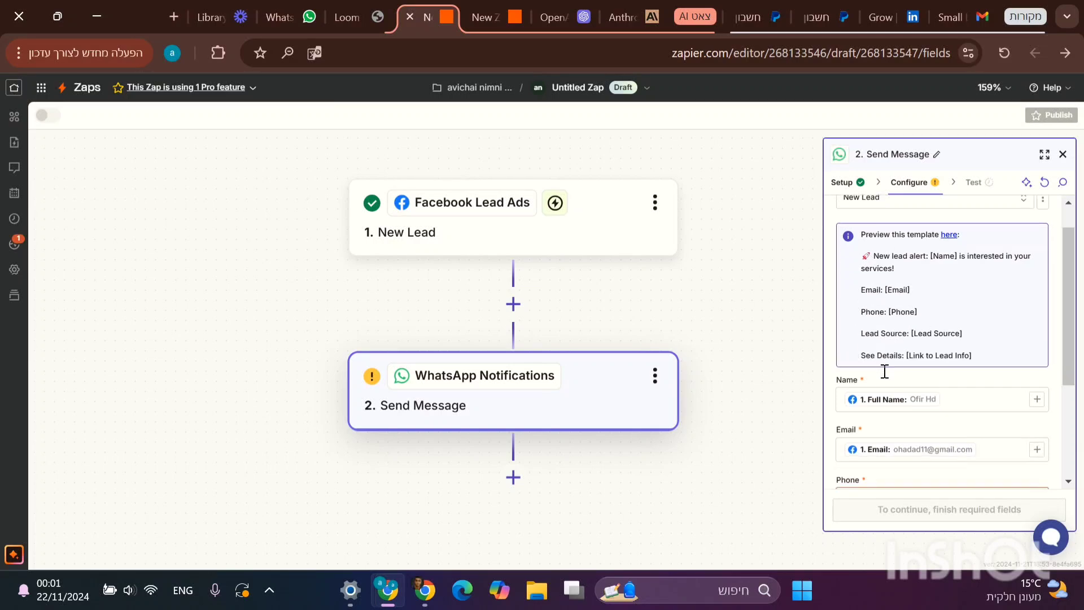
scroll(895, 333, up, 3)
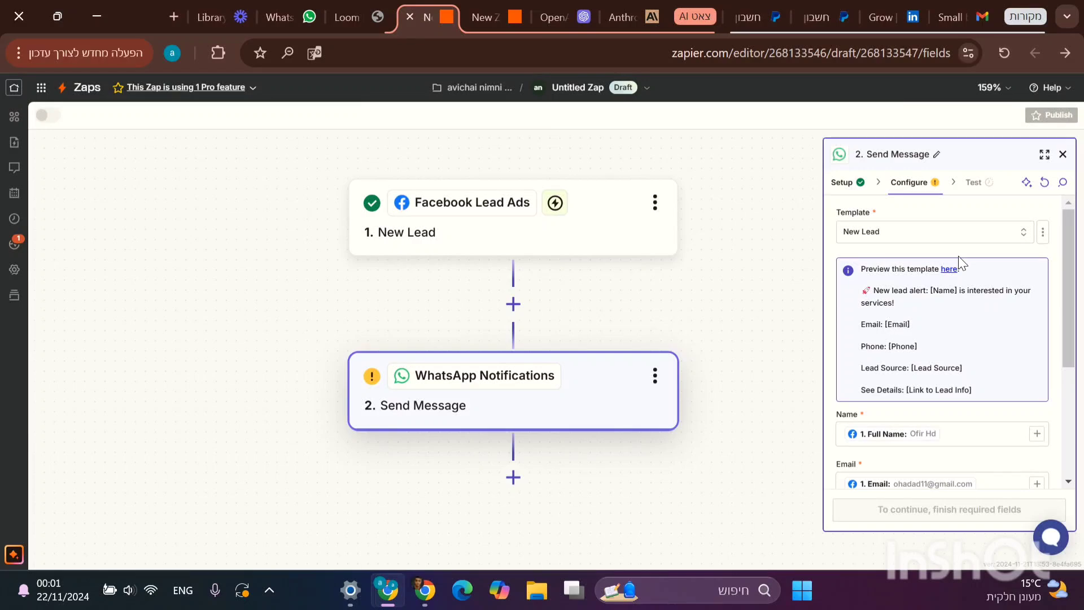
click(982, 240)
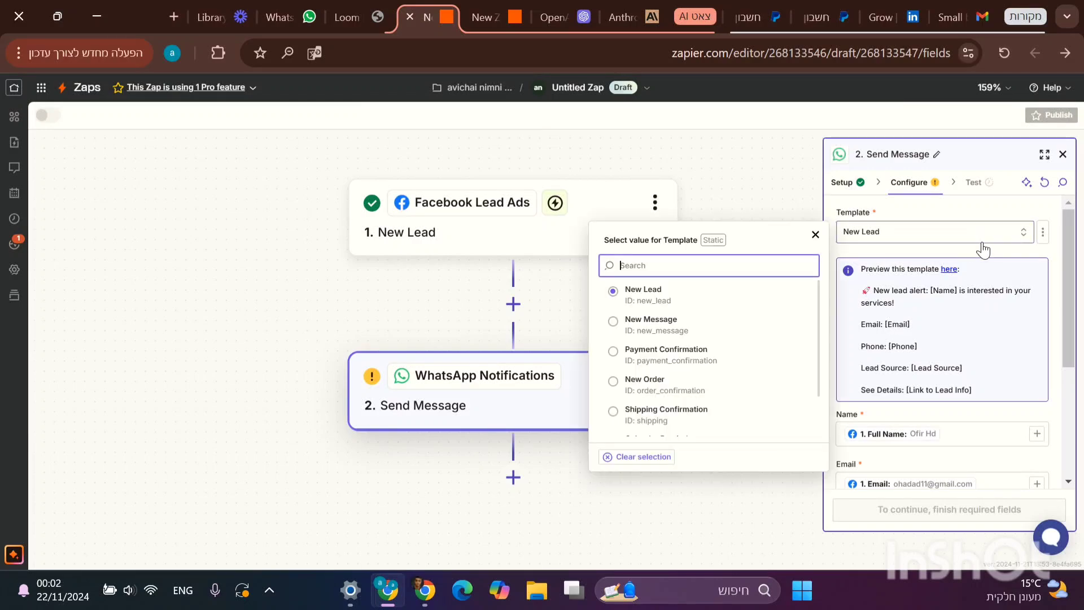
click(749, 301)
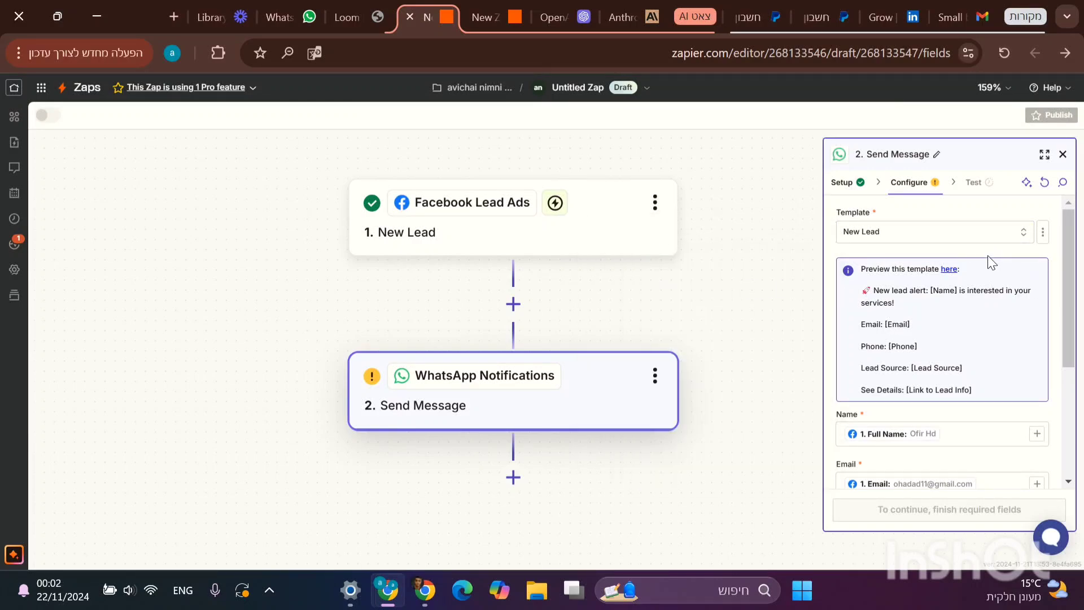
Step: Look through the New Lead trigger's data for a value to insert into the message's Phone field
scroll(988, 255, down, 3)
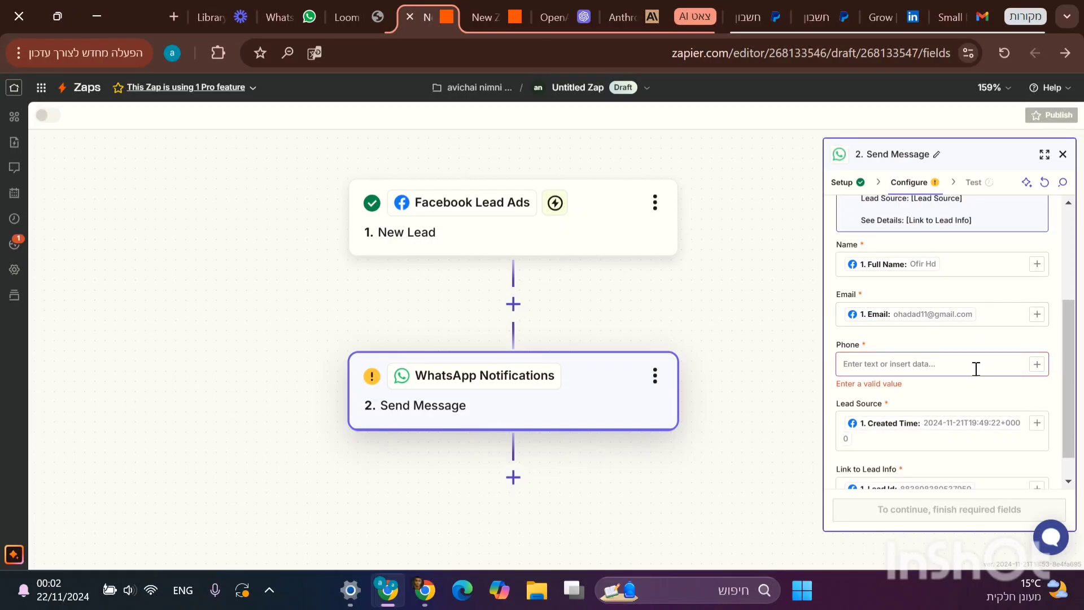
click(986, 268)
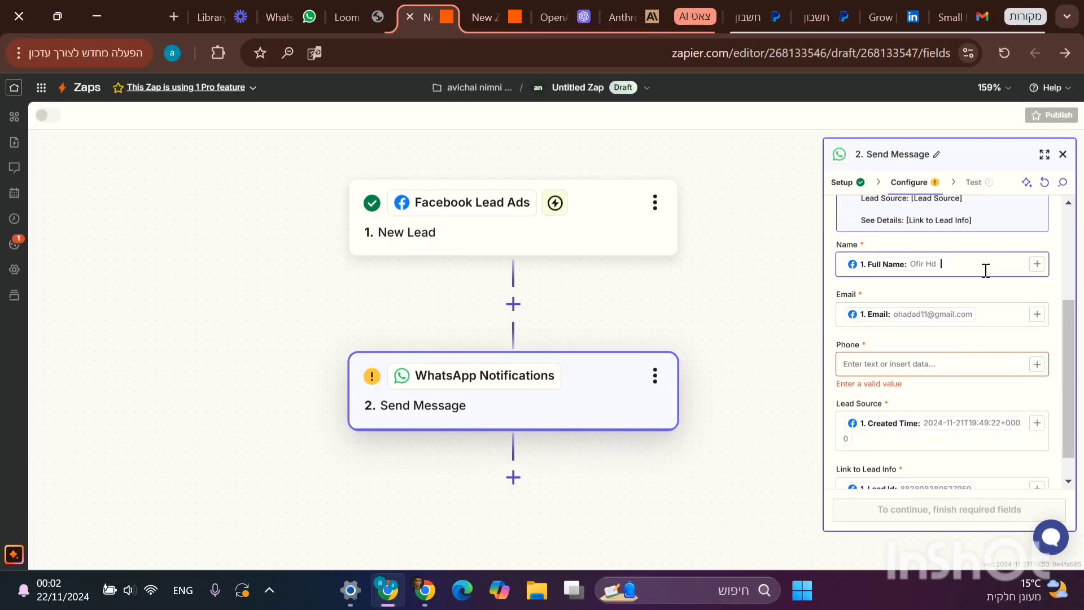
click(1037, 364)
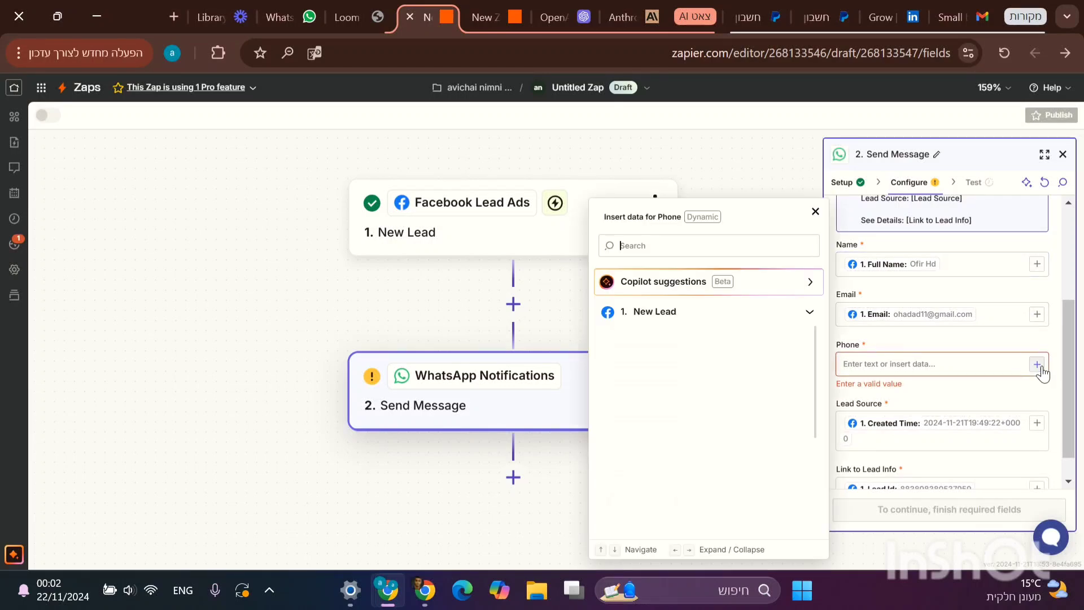
click(808, 310)
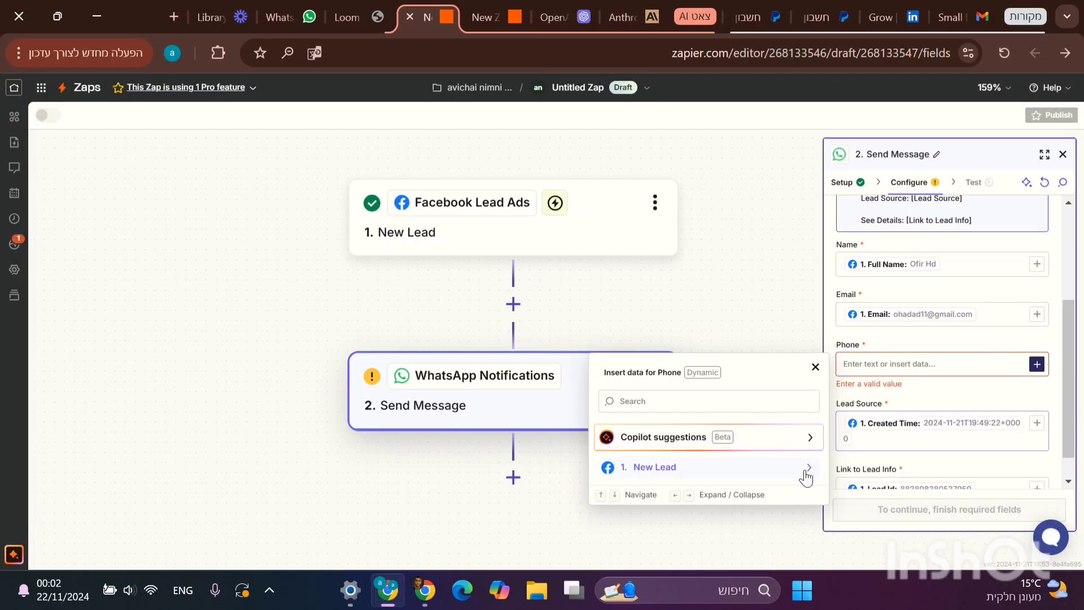
click(770, 468)
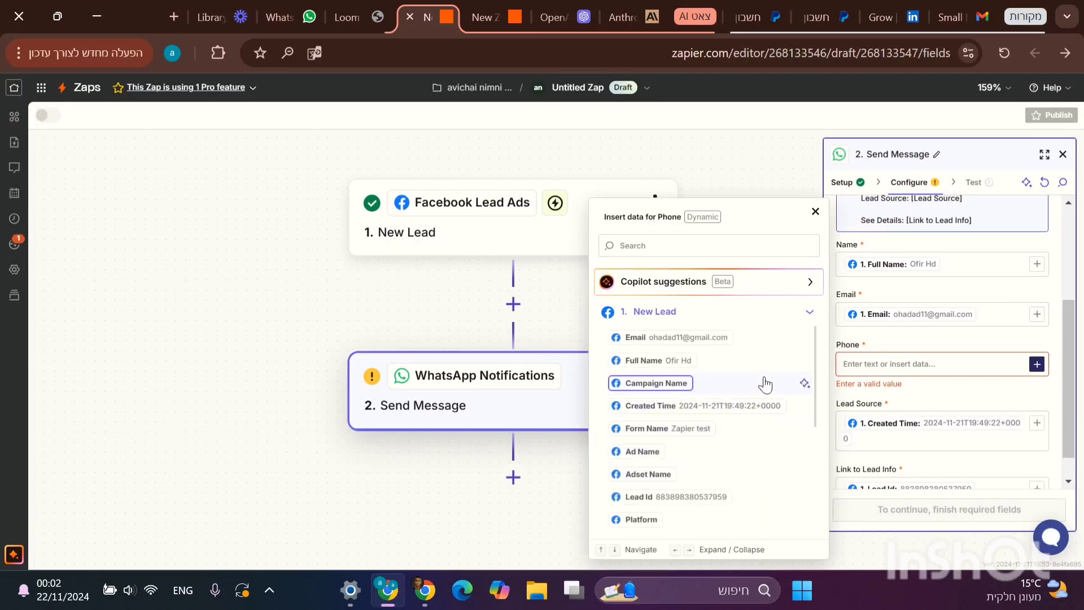
scroll(763, 389, down, 7)
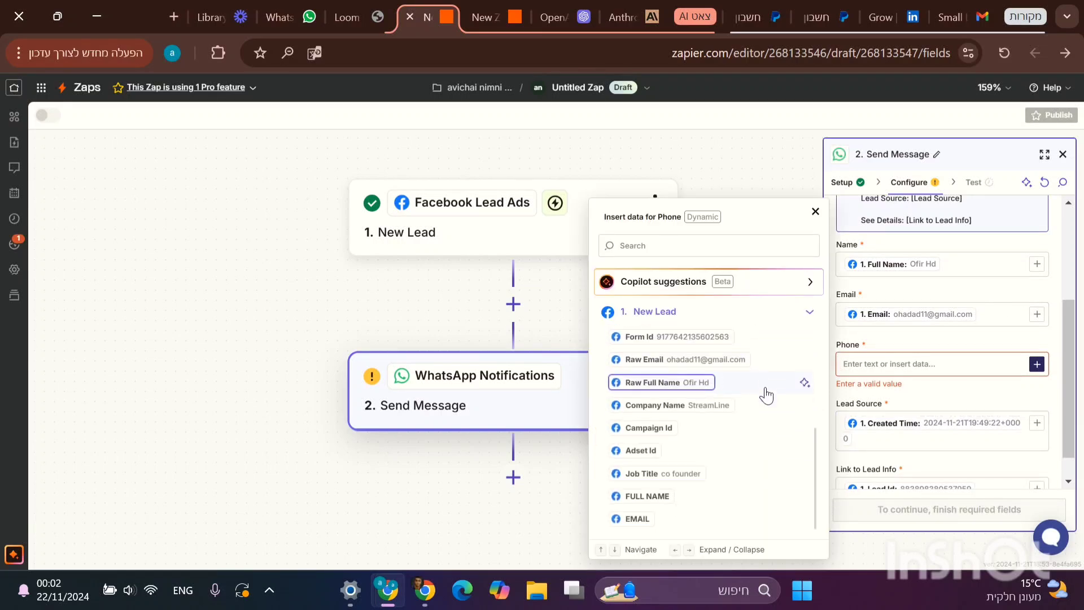
Step: Clear the mapped values from the Name, Email, Lead Source and Link to Lead Info fields of the WhatsApp message
click(986, 261)
key(BackSpace)
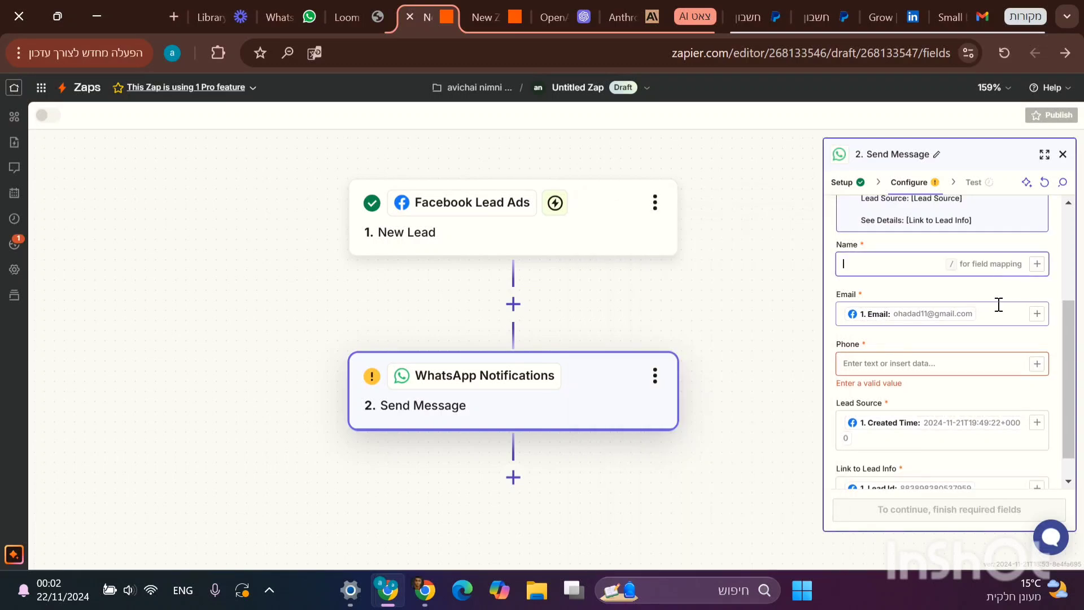
click(985, 315)
key(BackSpace)
click(947, 434)
key(BackSpace)
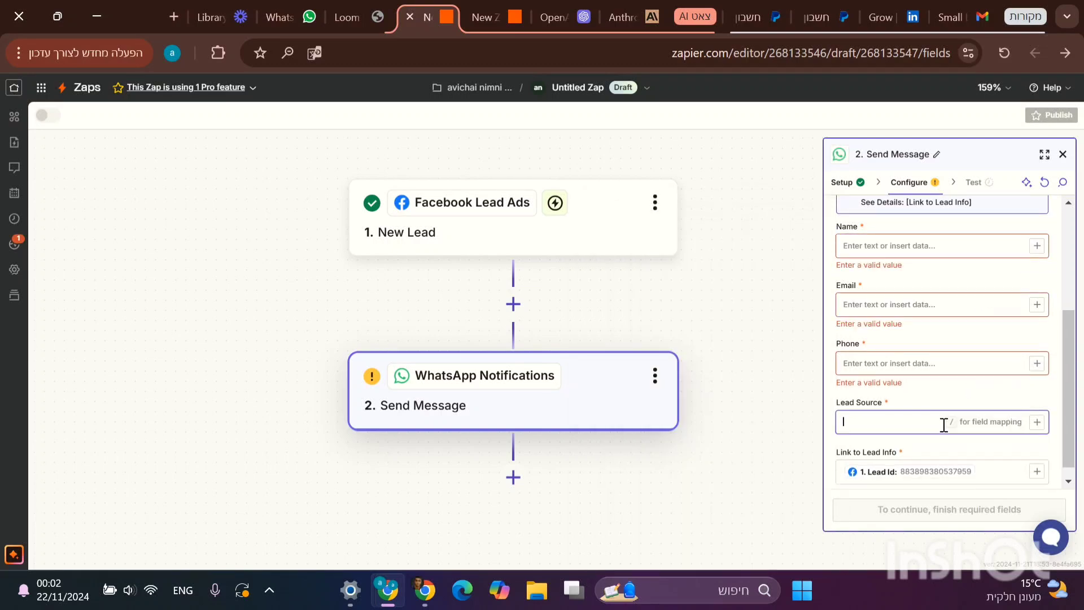
click(980, 469)
key(BackSpace)
scroll(960, 334, up, 4)
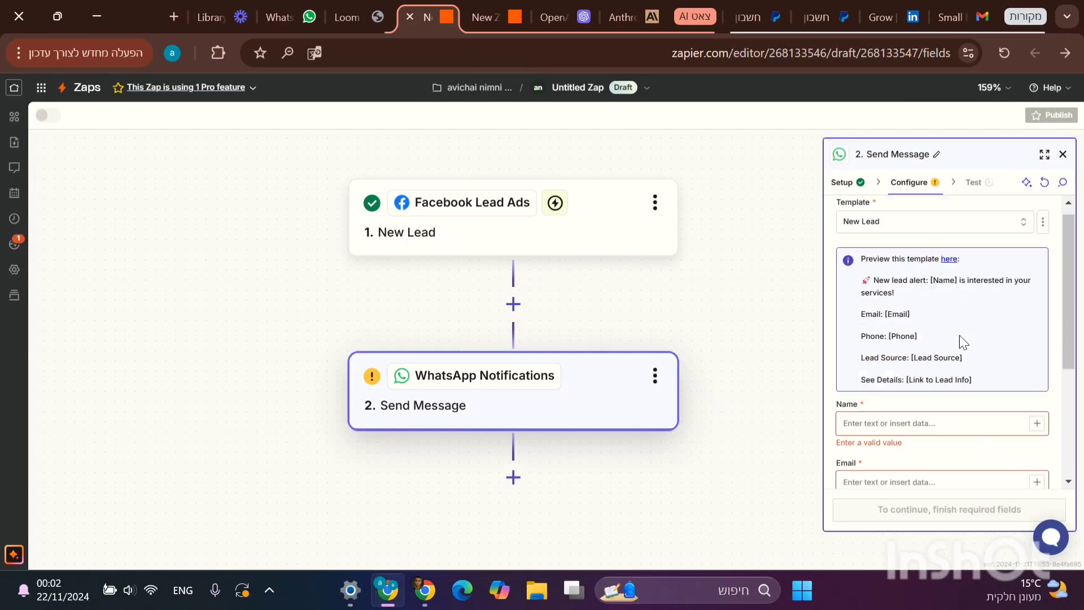
Step: Review the Send Message action's setup and the suggested lead data available for the message's Name field
click(842, 182)
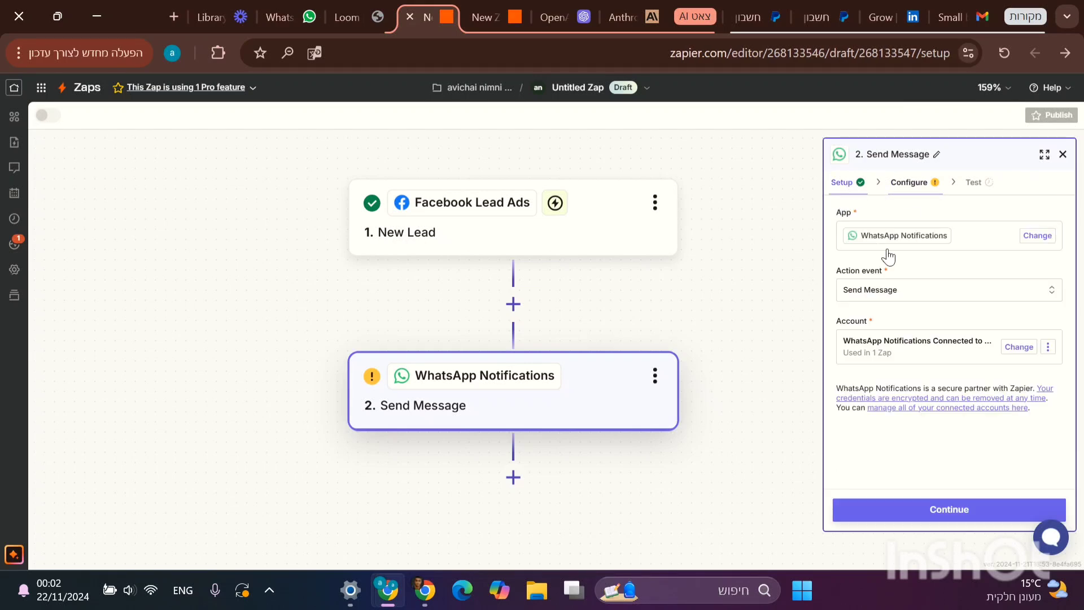
click(963, 516)
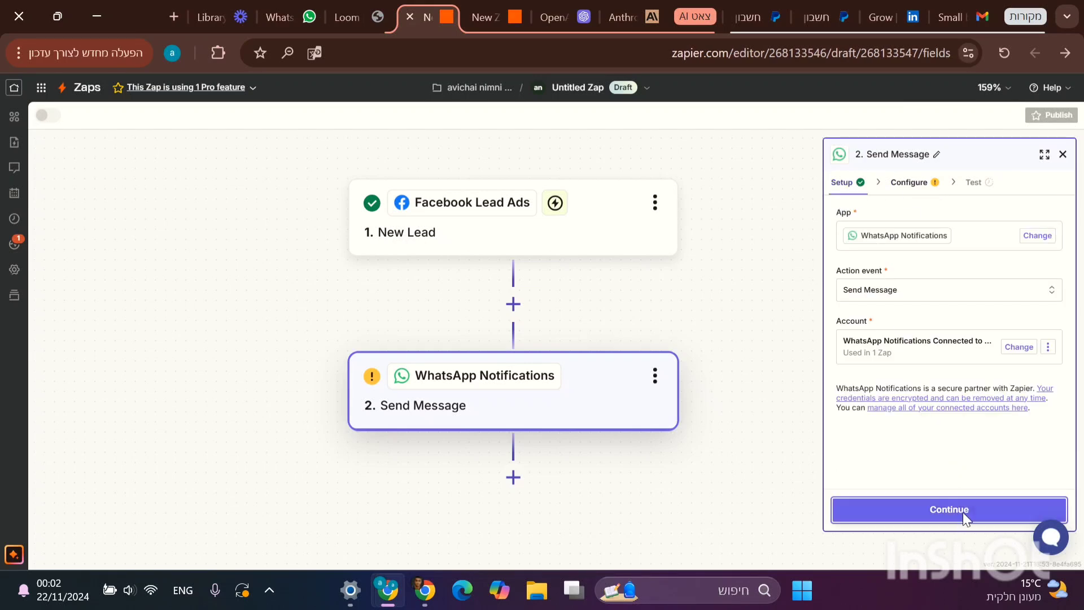
click(1037, 433)
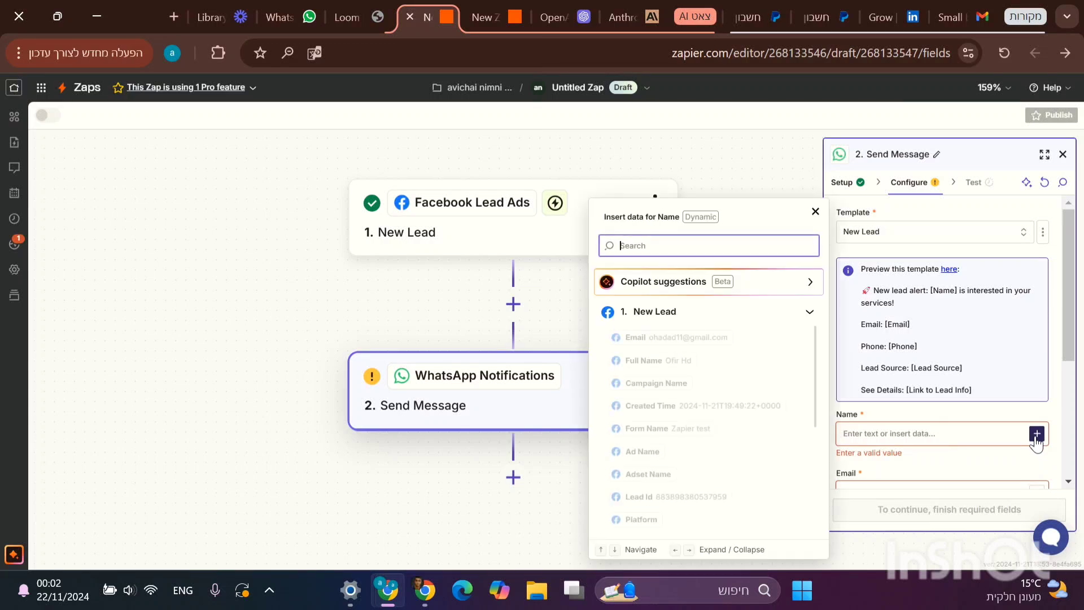
click(812, 313)
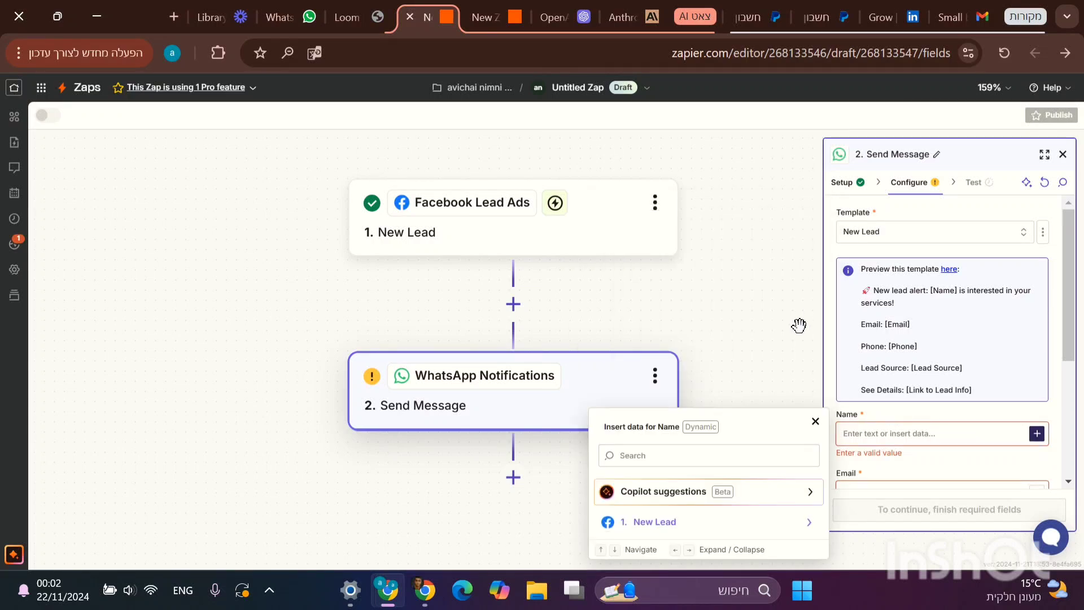
click(780, 500)
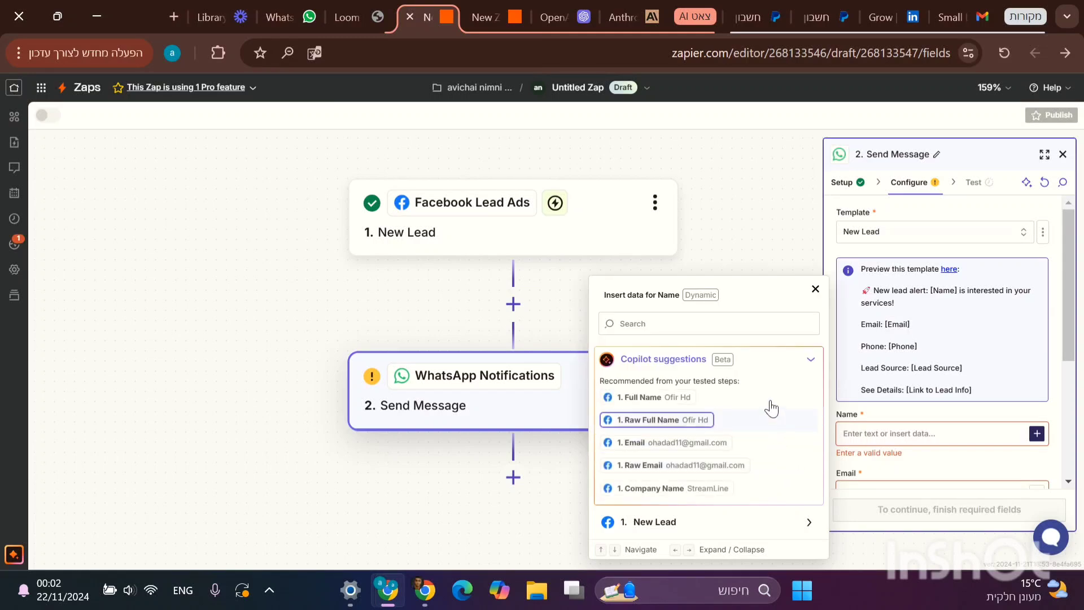
click(815, 288)
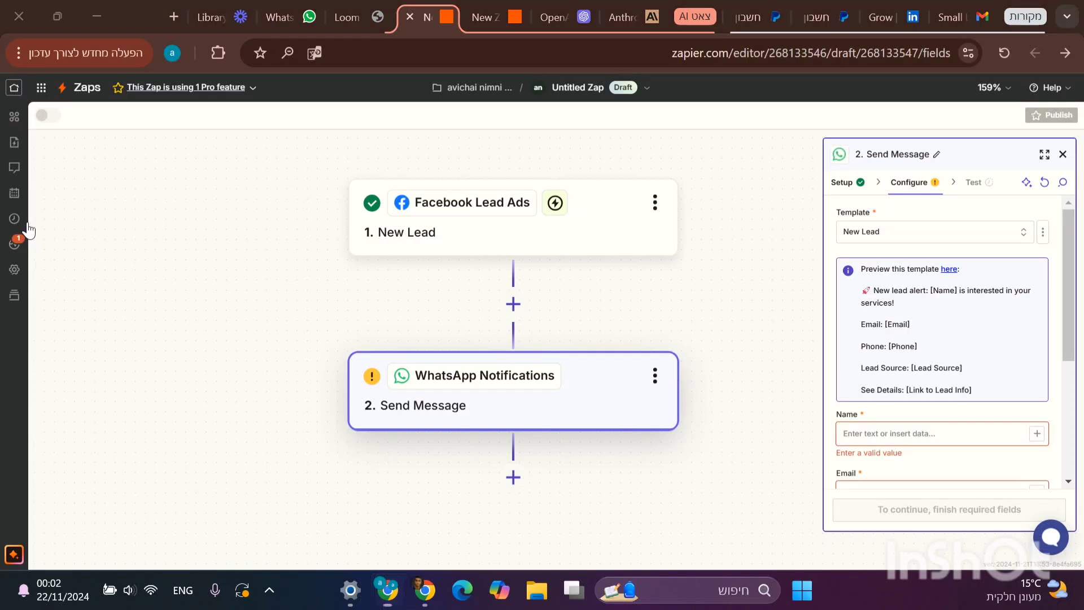
Step: Map the lead's Full Name to the message's Name field and the lead's Email to its Email field
click(1037, 434)
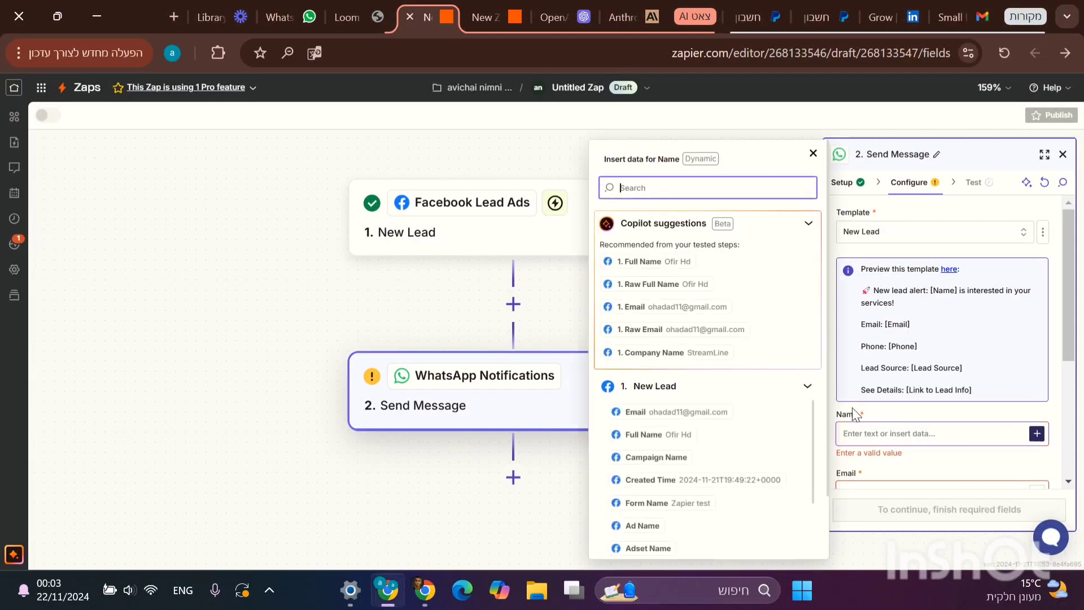
click(675, 444)
click(975, 465)
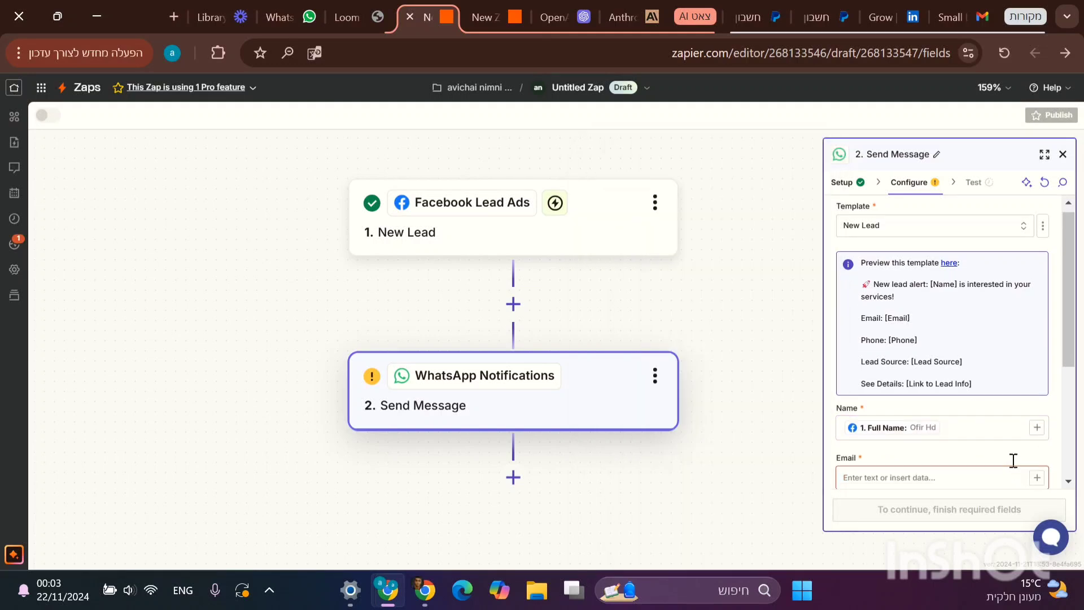
scroll(1014, 461, down, 3)
click(1037, 314)
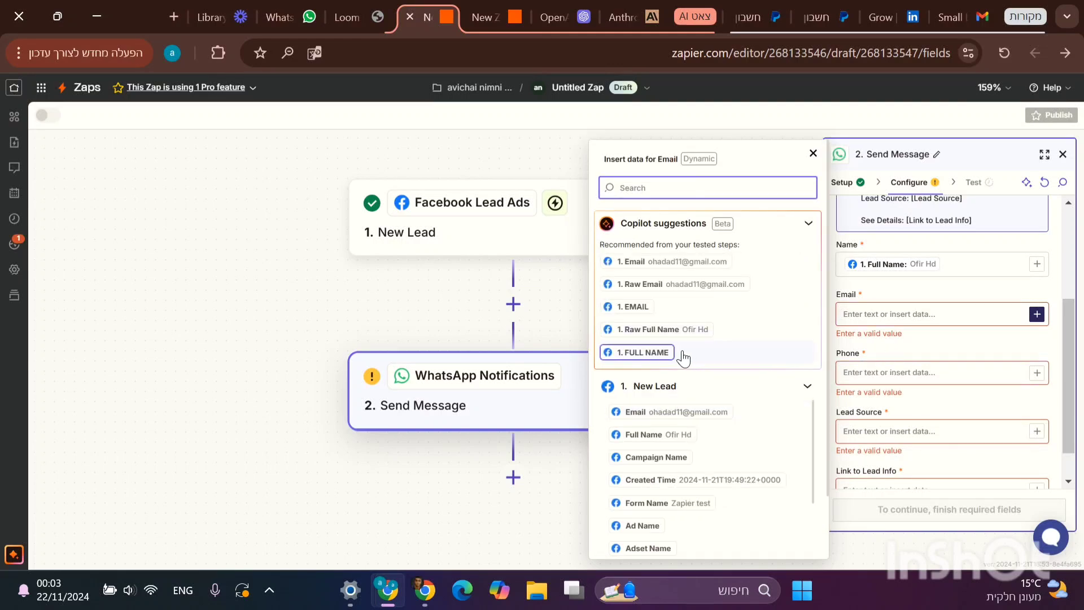
click(647, 261)
Step: Look through the New Lead data and map Raw Phone to the message's Phone field
click(1044, 376)
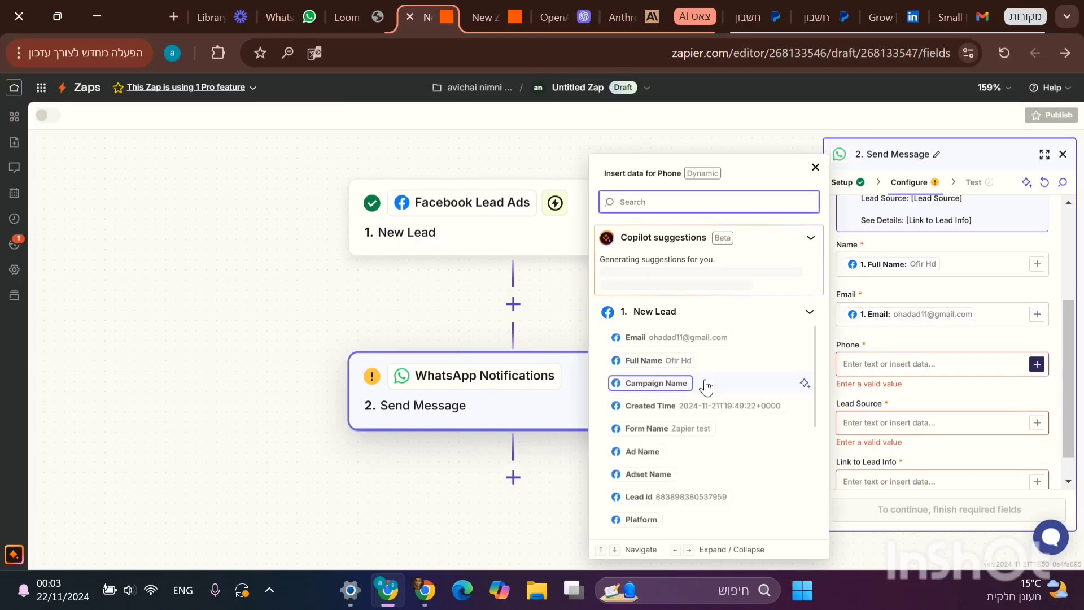
scroll(703, 408, down, 3)
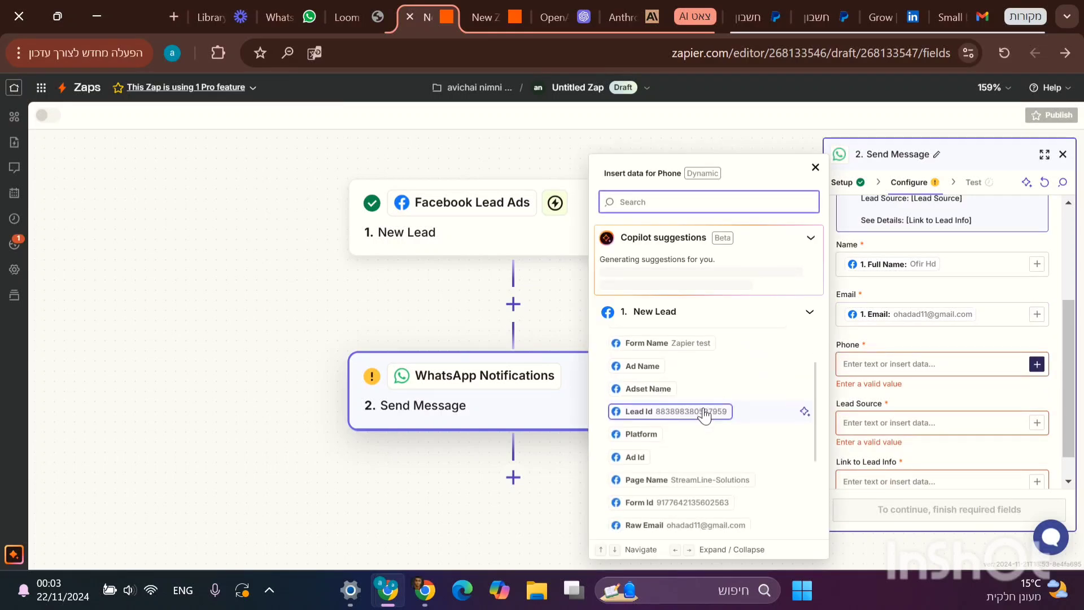
scroll(705, 415, down, 5)
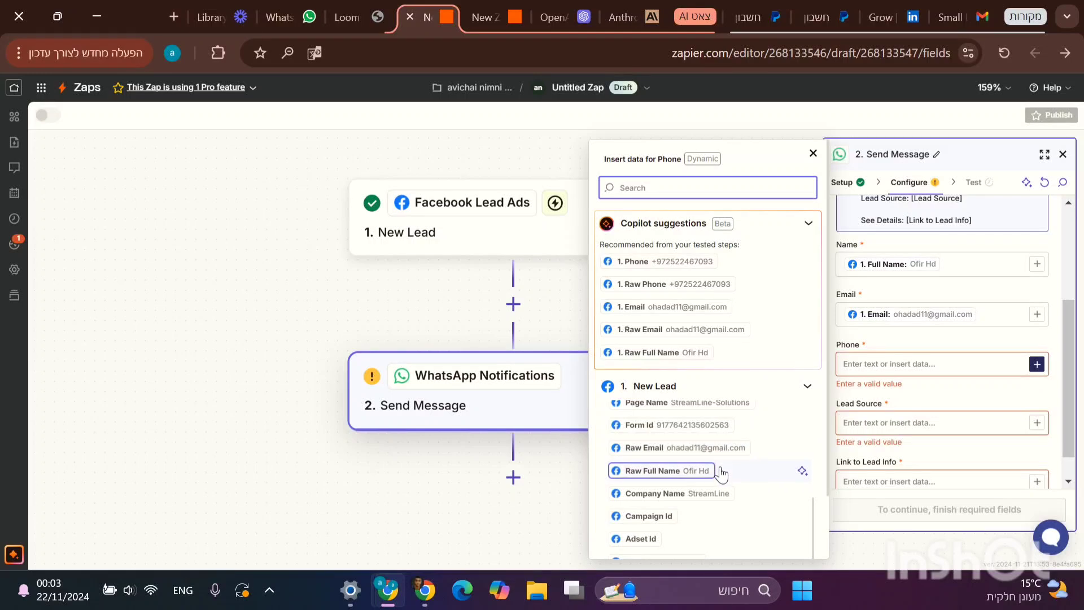
scroll(720, 440, down, 3)
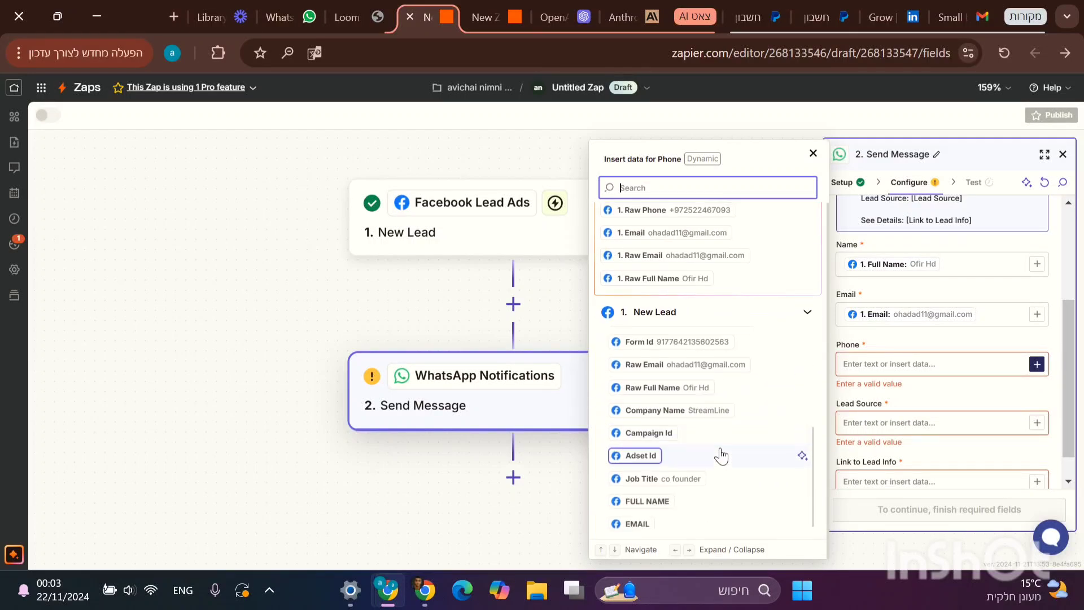
scroll(721, 451, up, 3)
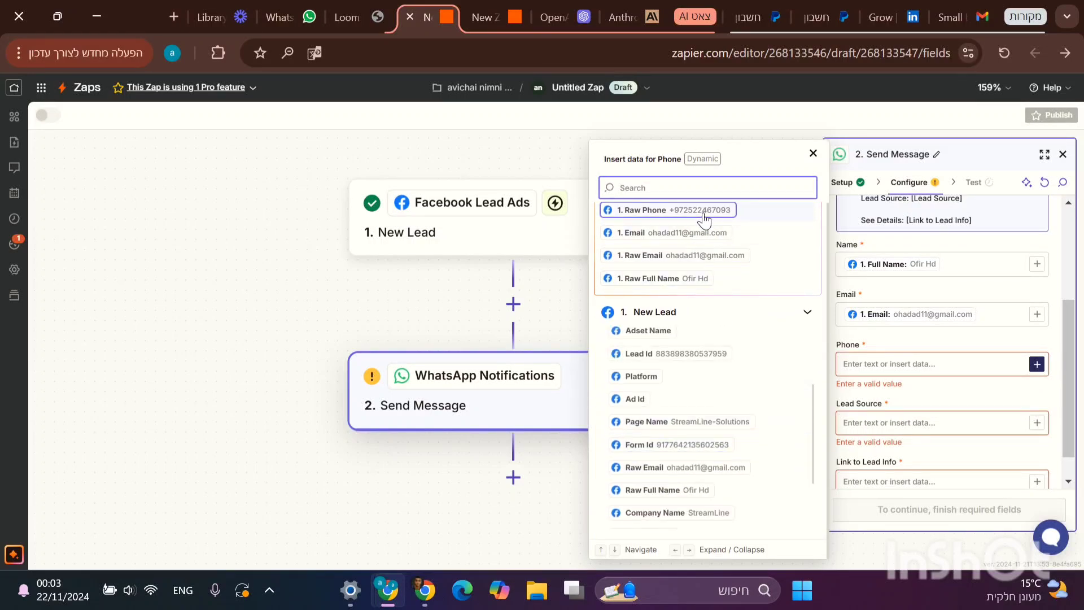
click(649, 210)
Step: Map the New Lead trigger's Form Name to the message's Lead Source field
click(1037, 425)
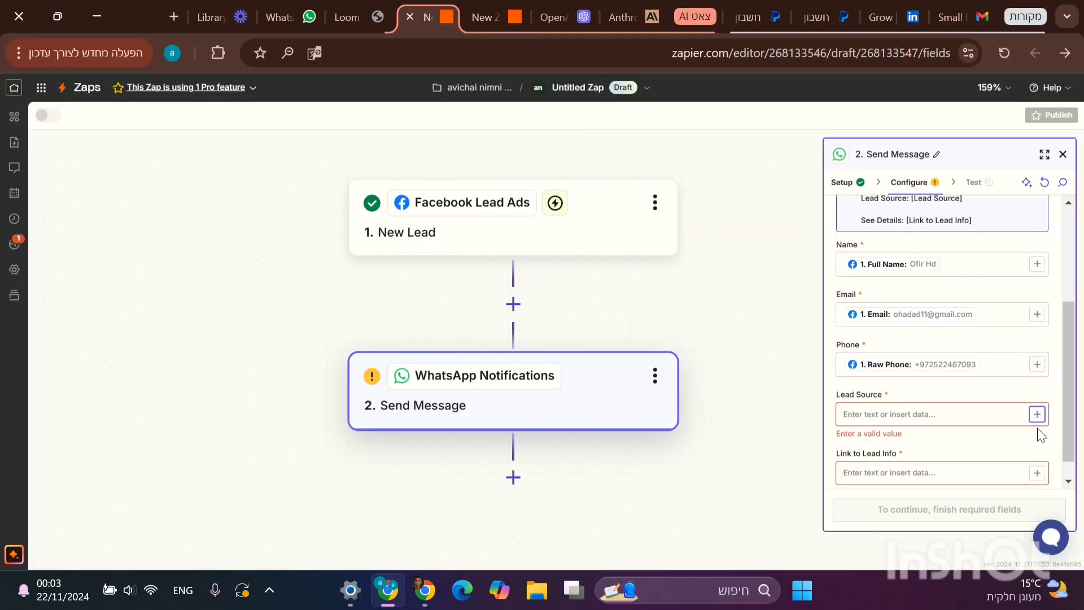
click(1037, 415)
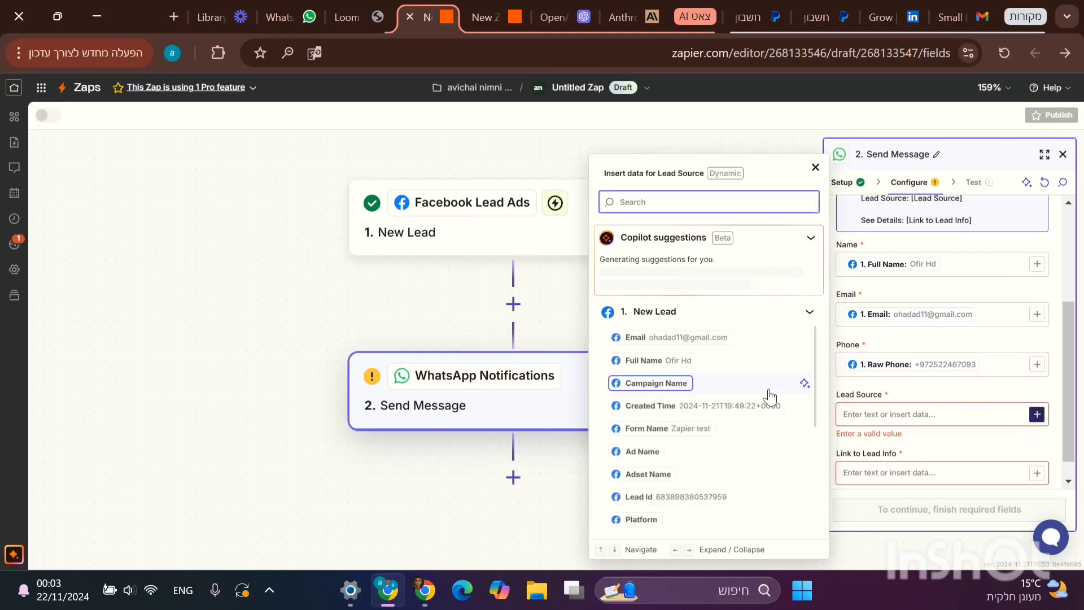
scroll(712, 394, down, 2)
scroll(713, 390, up, 2)
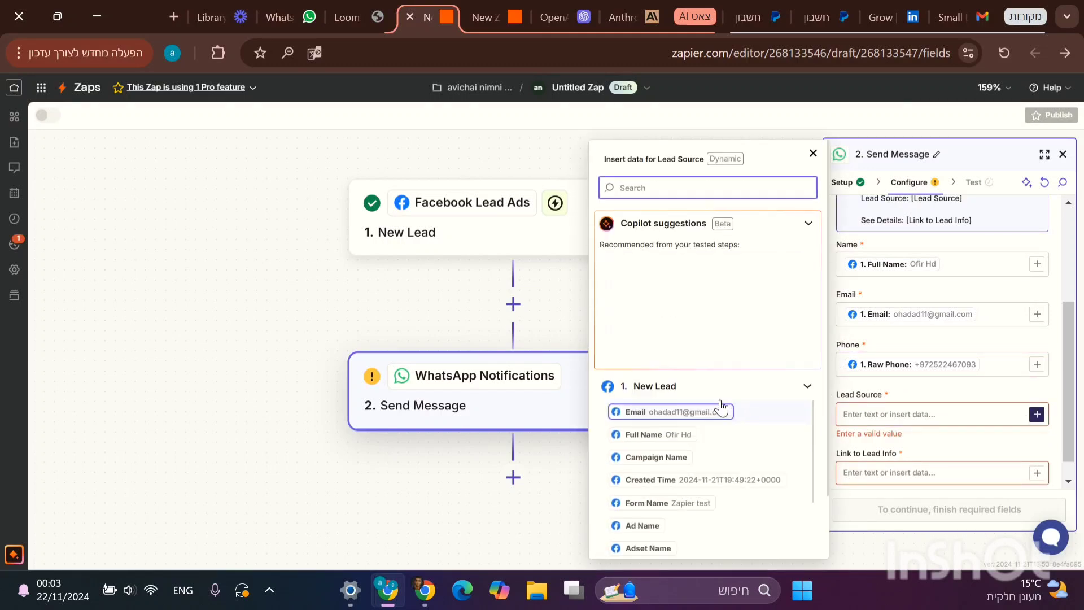
scroll(726, 396, down, 2)
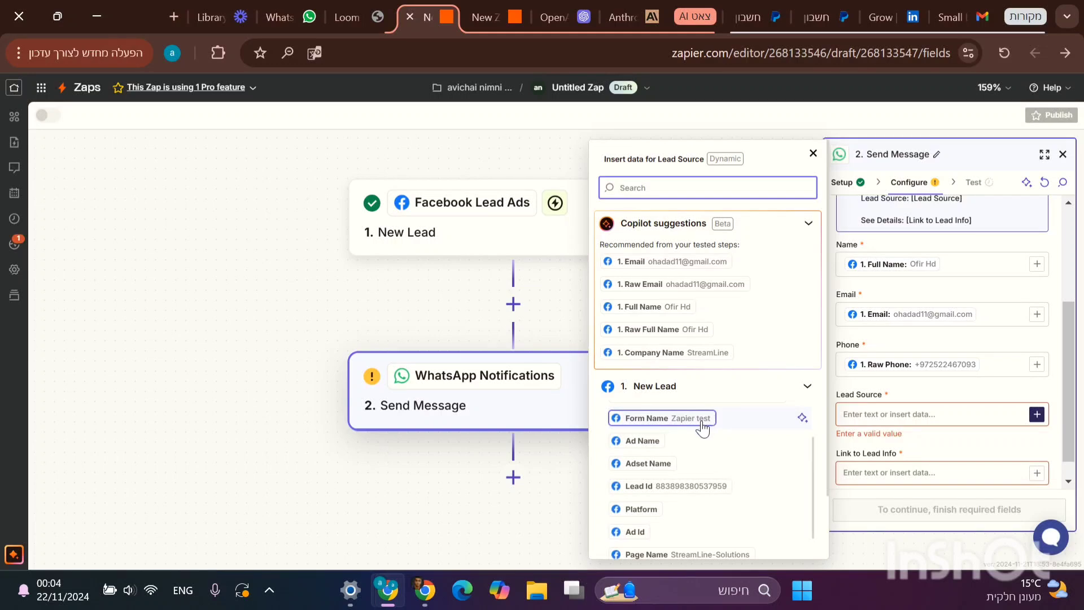
click(698, 425)
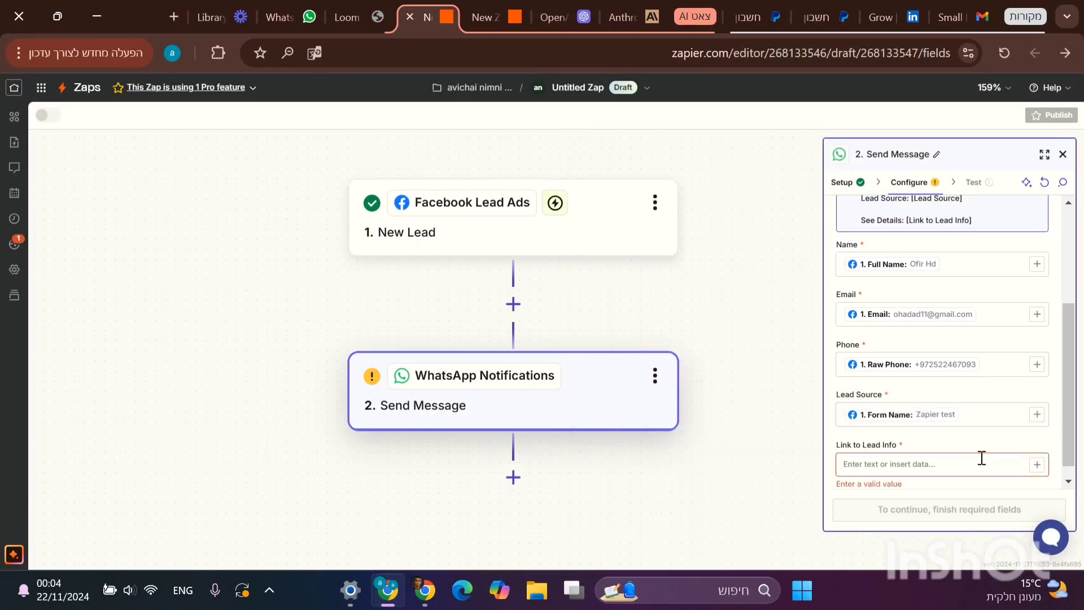
Step: Map the lead's Company Name to the message's Link to Lead Info field
click(1038, 466)
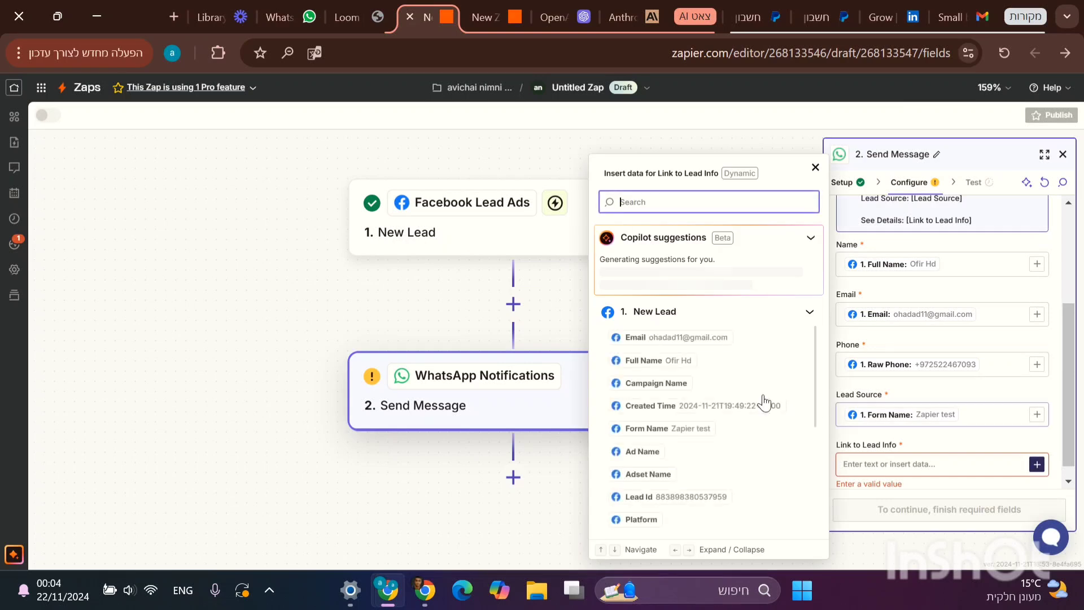
scroll(751, 401, down, 4)
scroll(735, 405, up, 4)
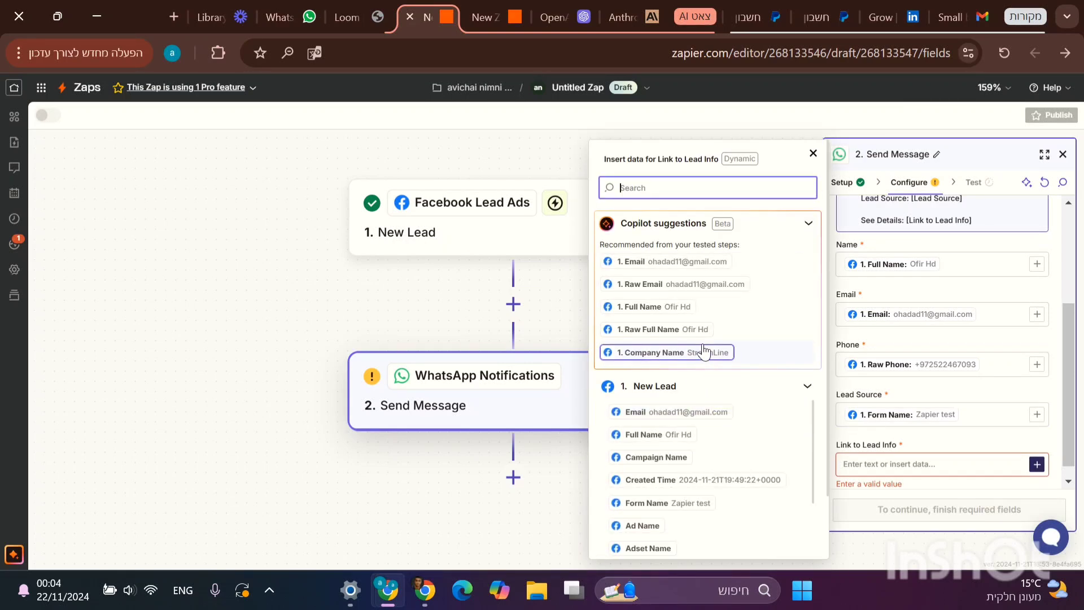
click(706, 361)
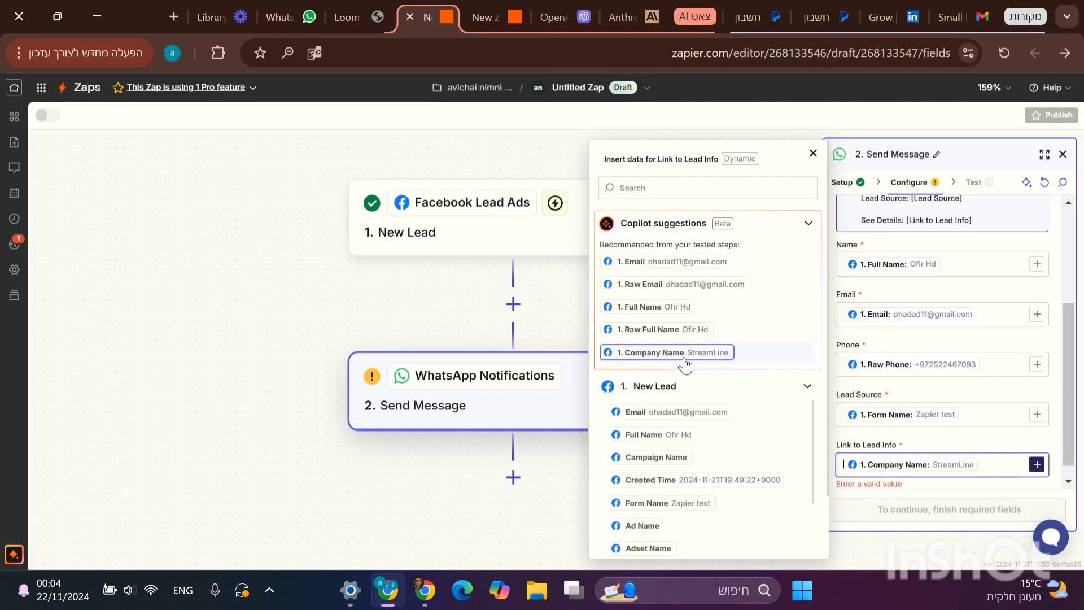
click(927, 445)
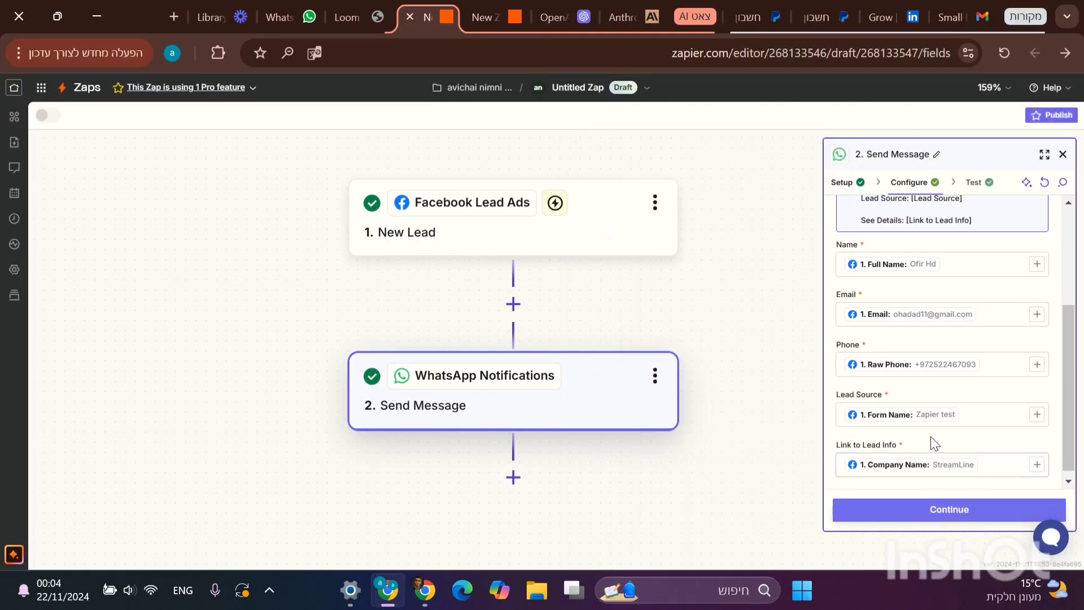
Step: Continue to the test of the Send Message action and retest it to send a new WhatsApp message
click(948, 515)
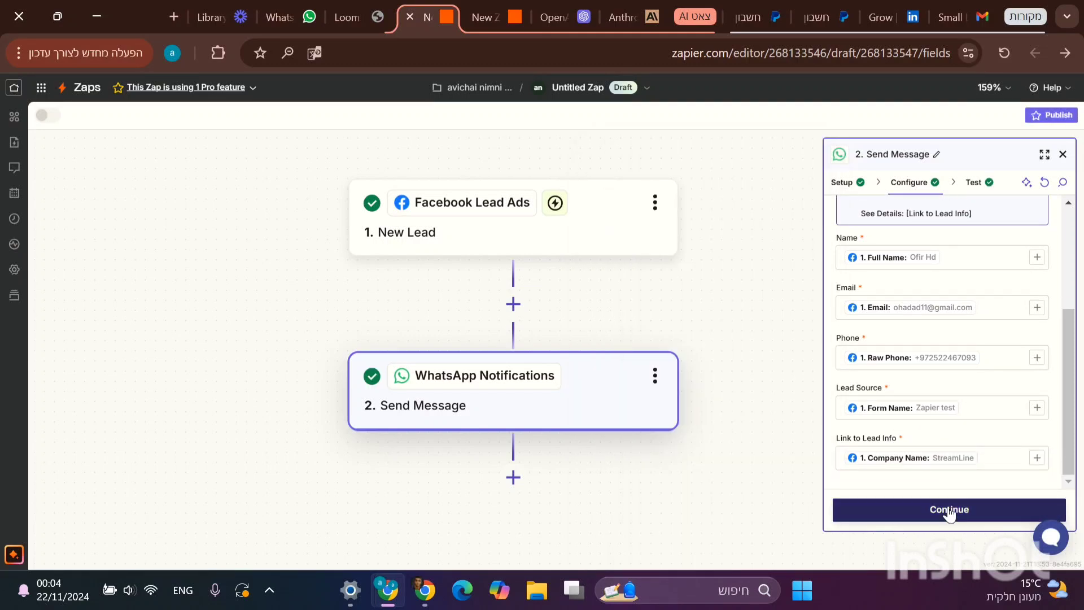
click(953, 519)
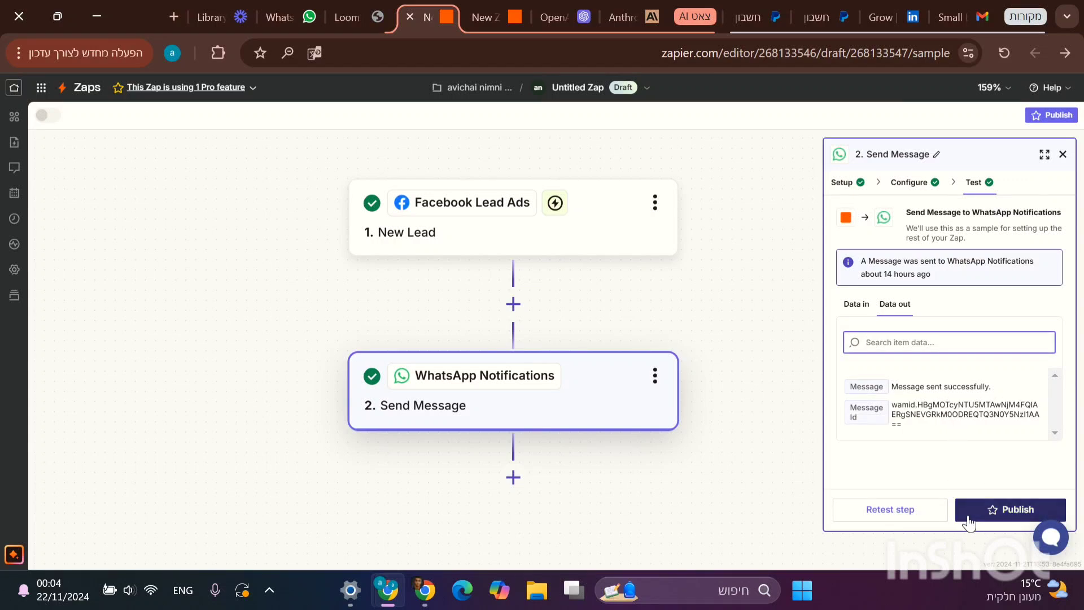
click(929, 515)
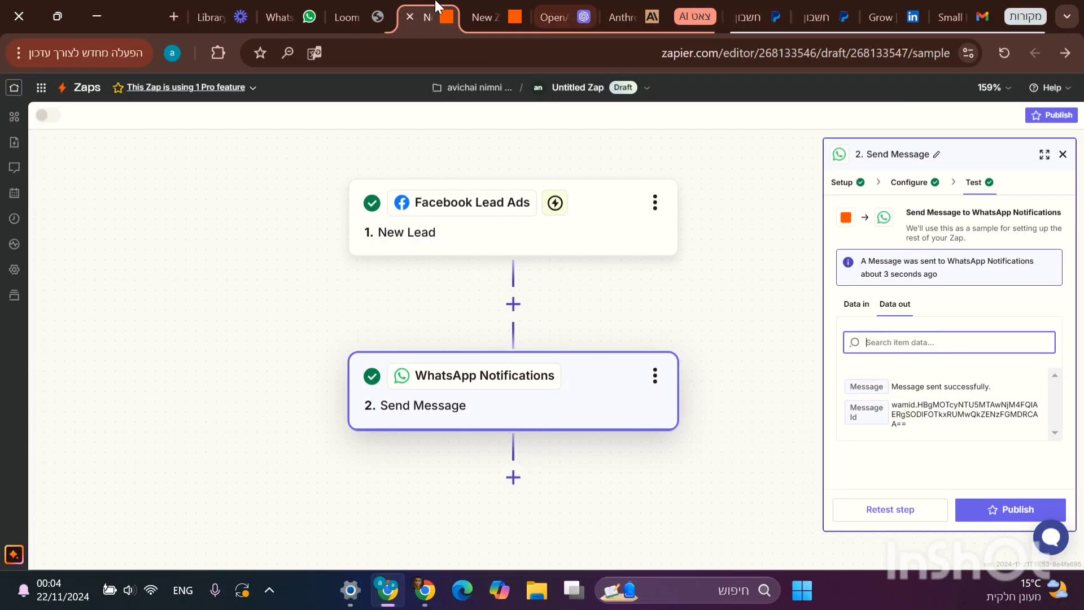
Step: Switch to WhatsApp Web and open the Zapier chat to check the test notification
click(300, 15)
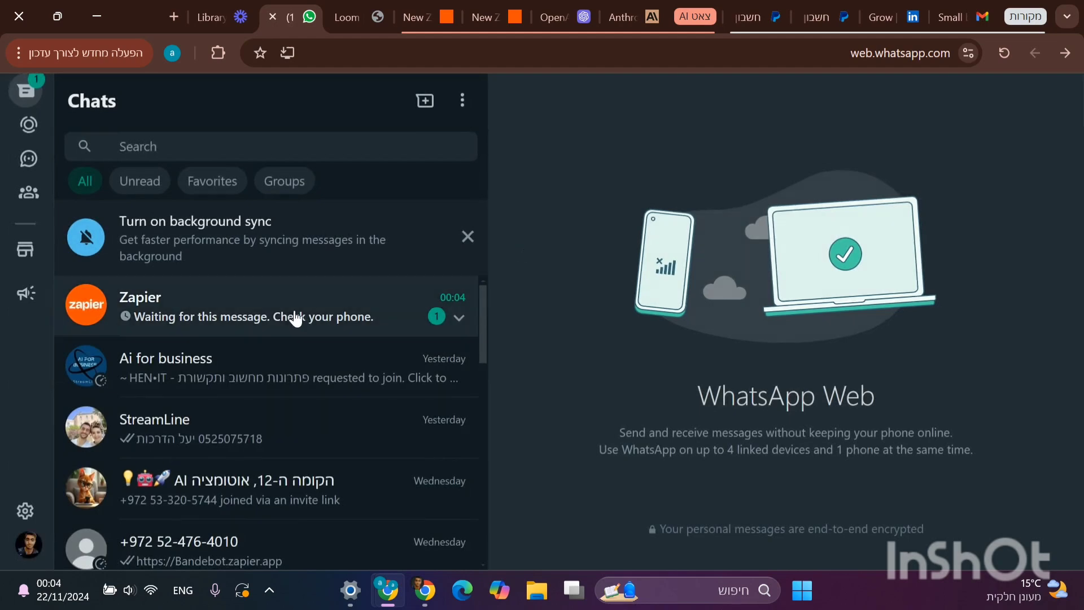
click(304, 328)
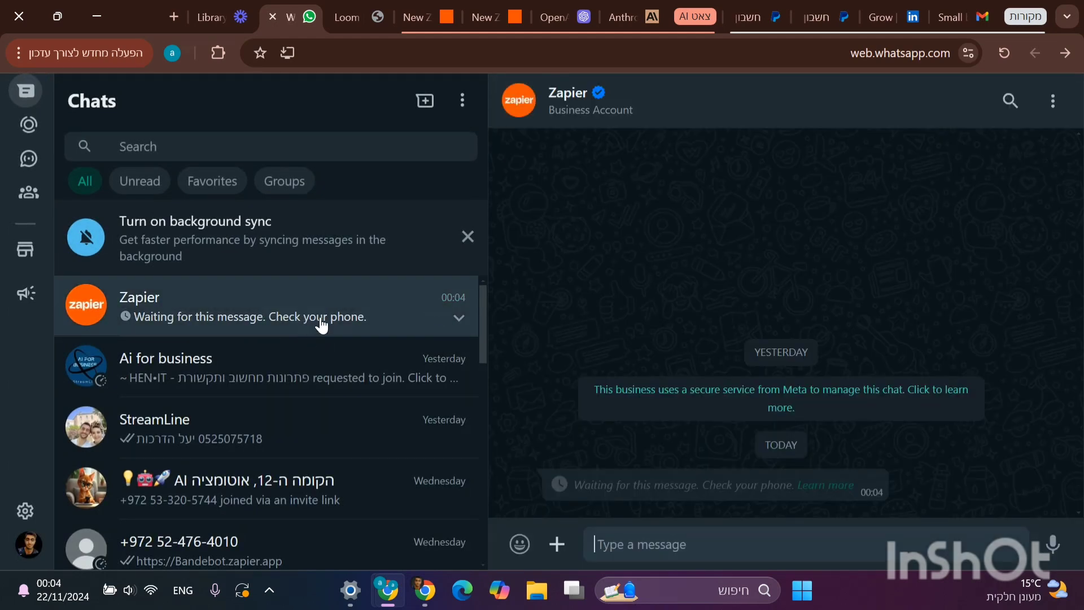